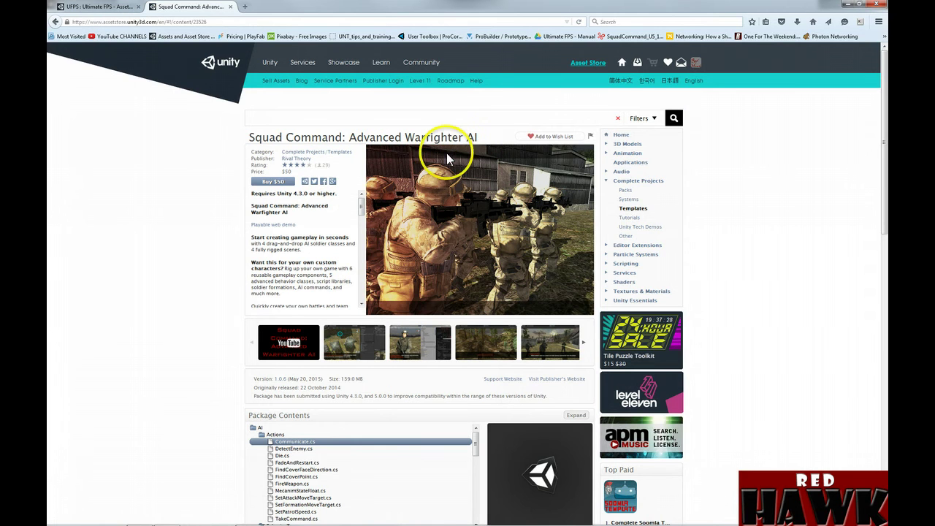
Step: View the UFPS: Ultimate FPS store page, then return to the Squad Command page
click(77, 6)
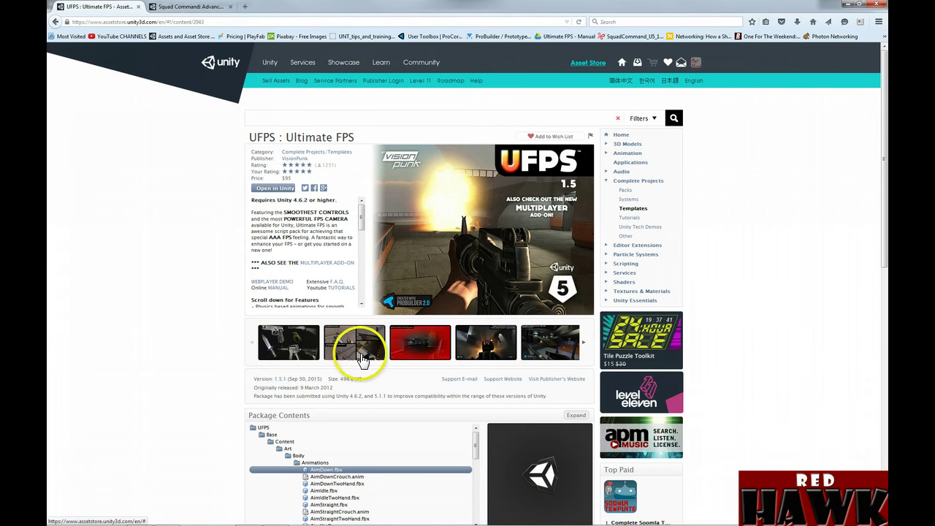
click(188, 7)
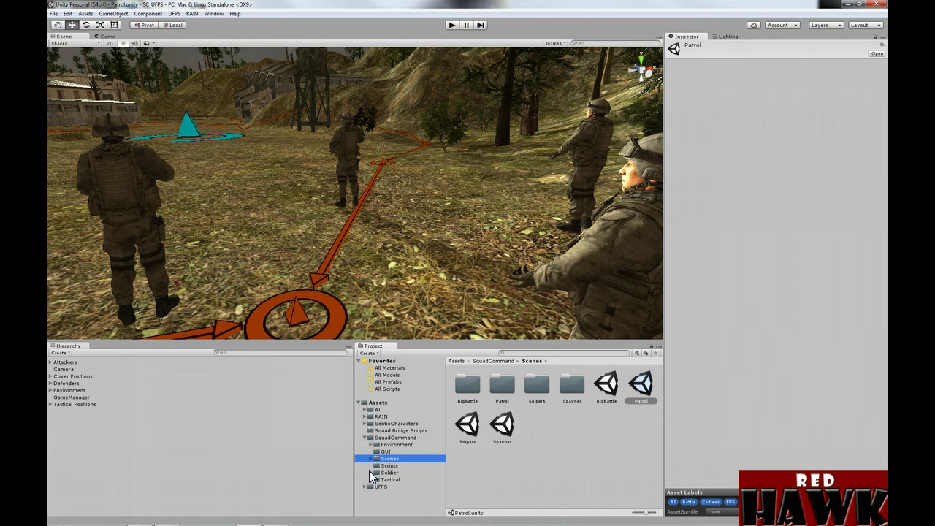
Step: Open Assets/SquadCommand/Scripts to list scripts such as Damage, GameManager and Spawner
click(167, 418)
click(385, 491)
click(390, 465)
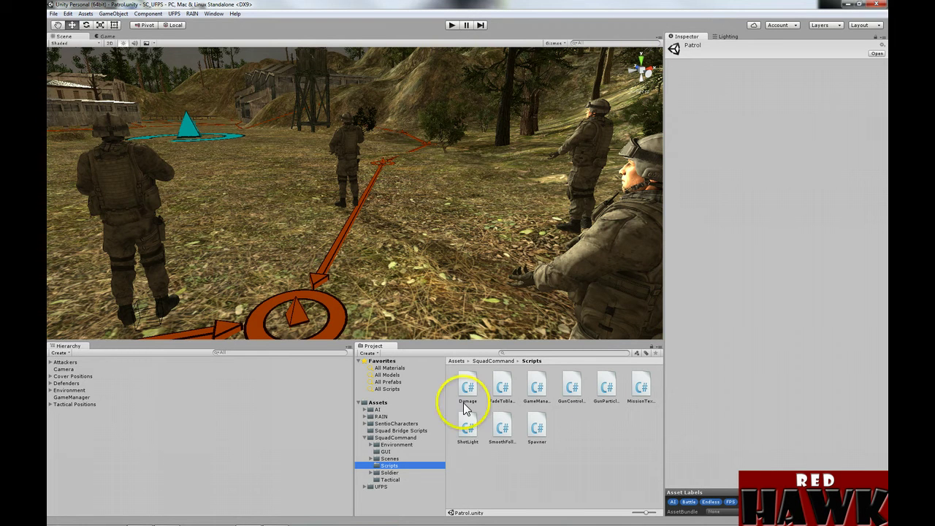
Step: Select Attackers and check in the layer settings that User Layer 8 is Layer8SquadCmd
double_click(70, 363)
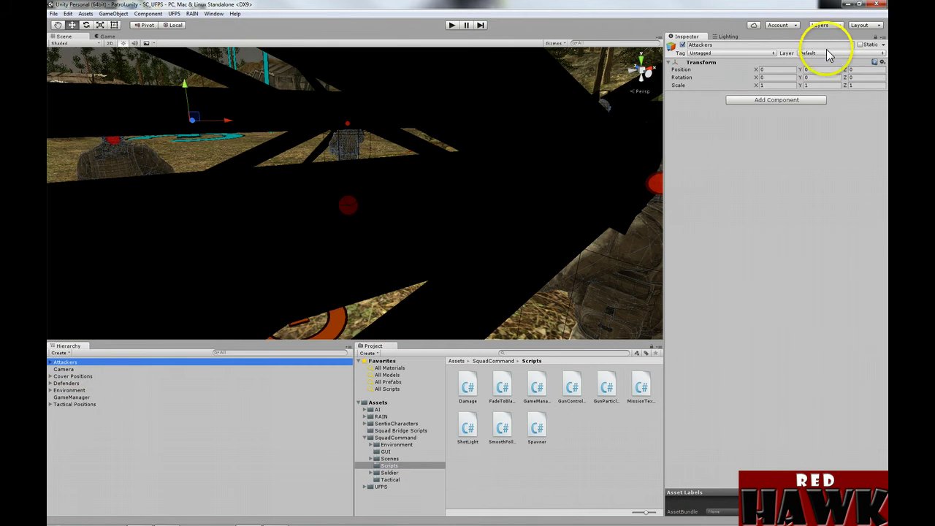
click(827, 55)
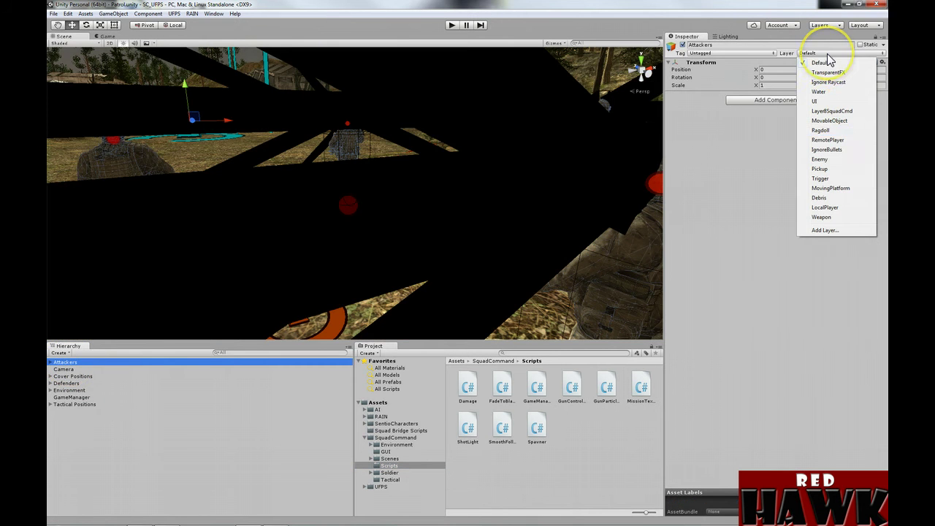
click(827, 231)
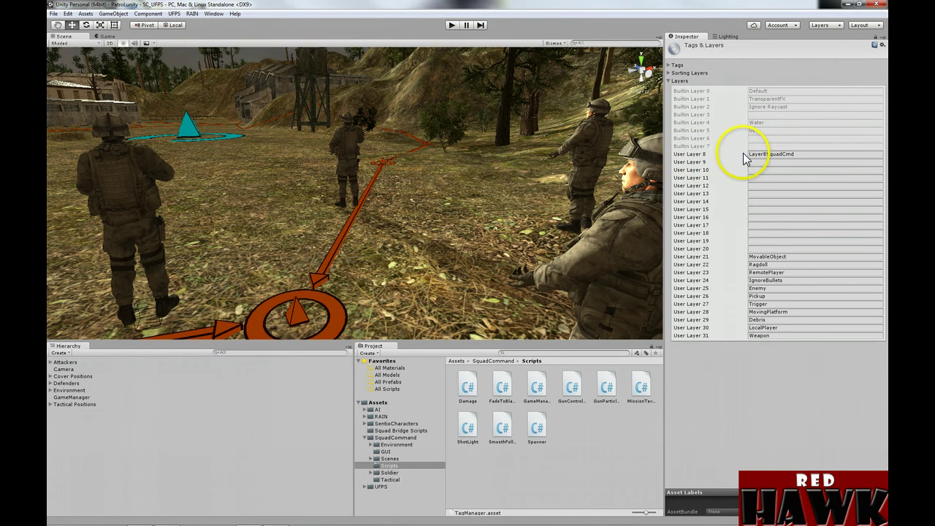
click(828, 161)
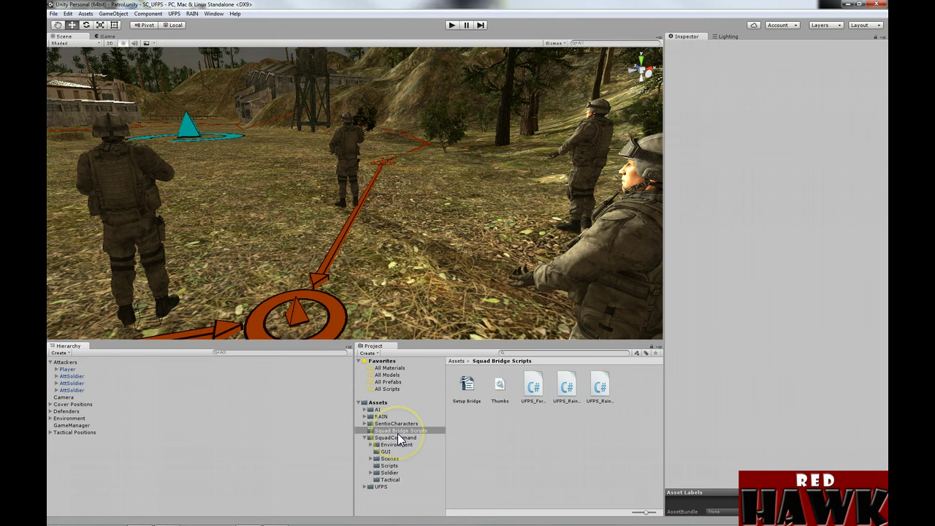
Step: Preview UFPS_FormationManager's code, then UFPS_Rain_Bridge's code with its 10.0 damage multiplier
drag(537, 432, 538, 391)
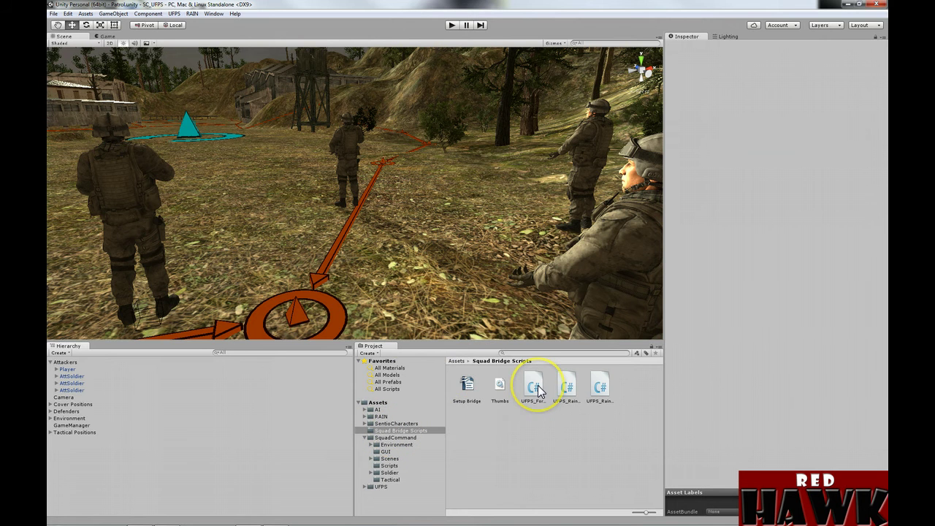
click(538, 391)
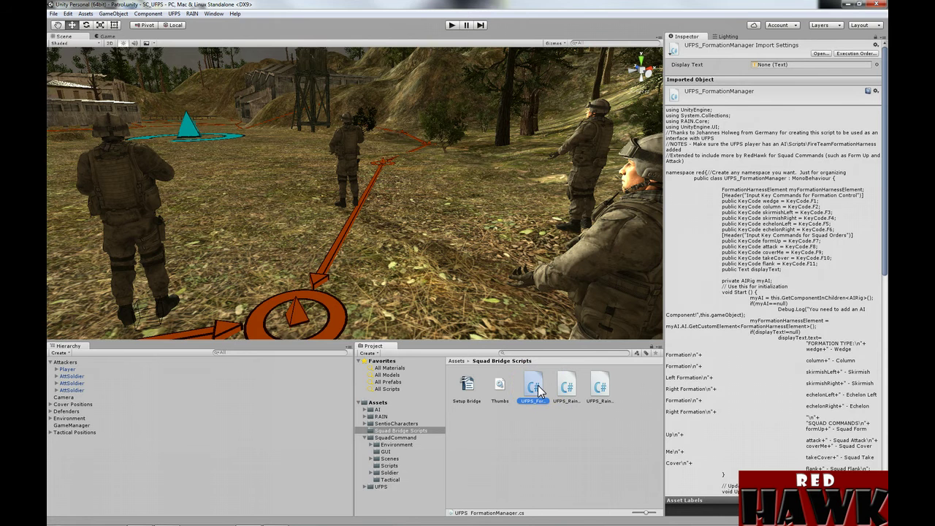
drag(593, 443, 570, 388)
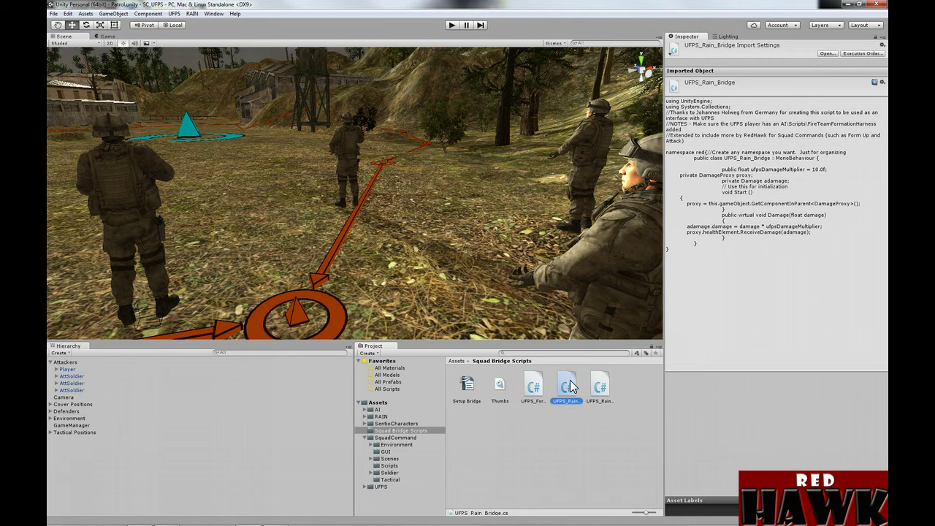
click(514, 426)
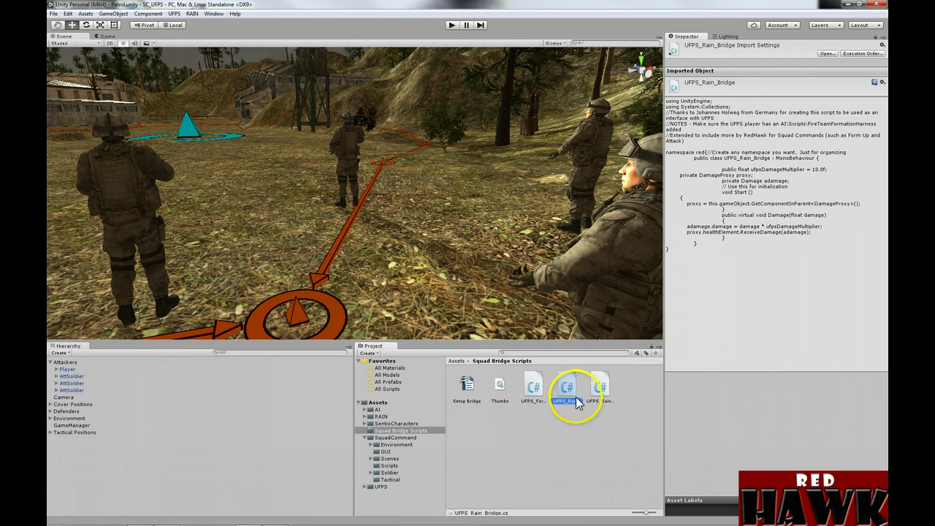
Step: Add the red UFPS_Rain_Bridge script to all three AttSoldier objects
click(71, 377)
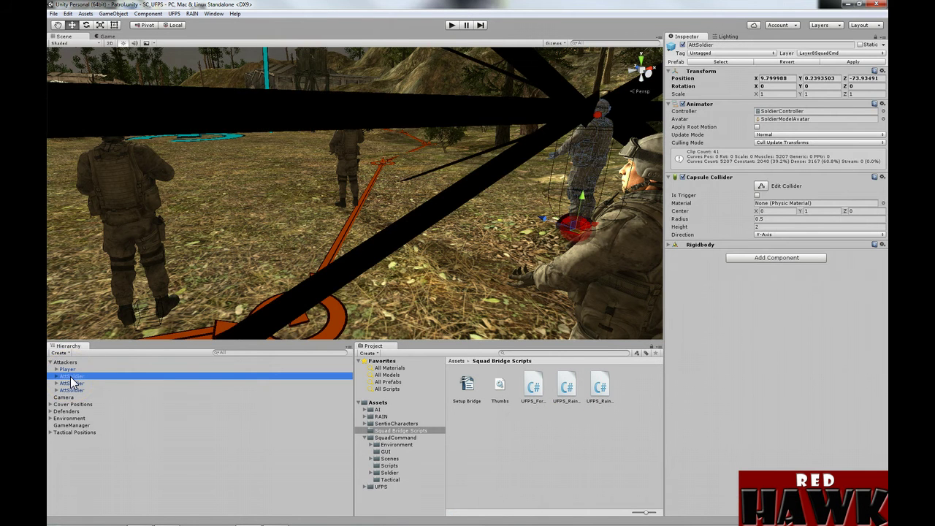
shift+click(71, 389)
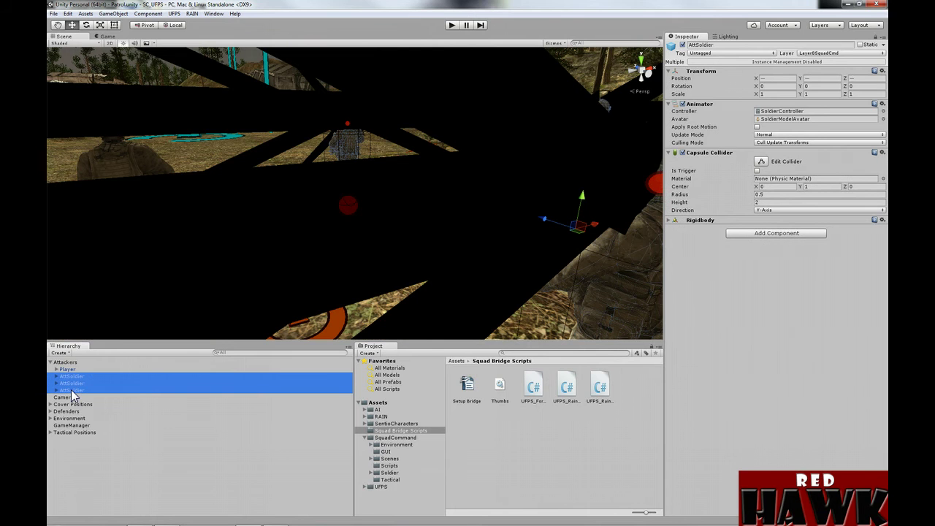
click(780, 233)
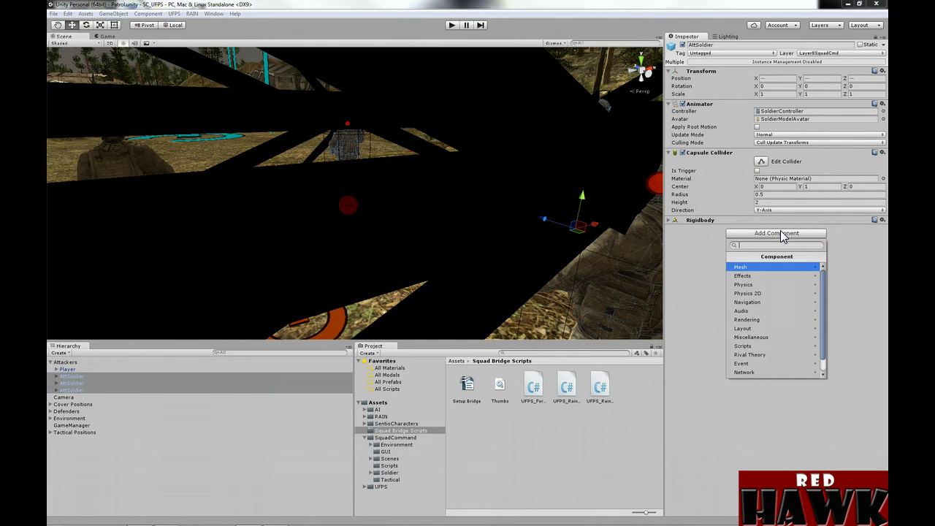
click(757, 347)
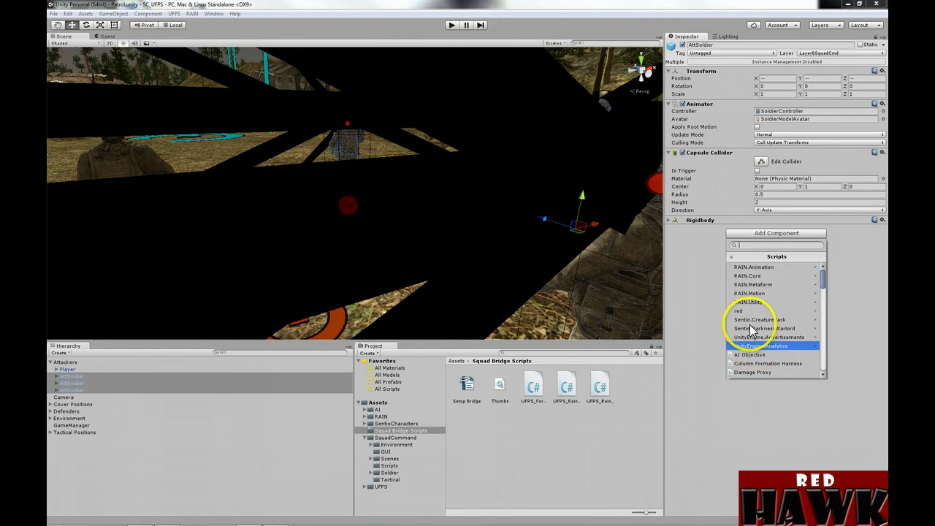
click(751, 311)
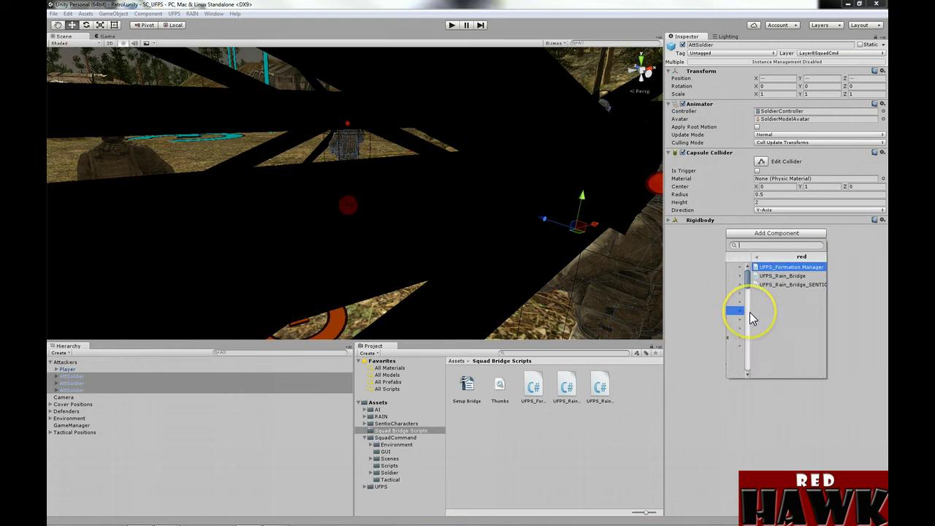
click(774, 275)
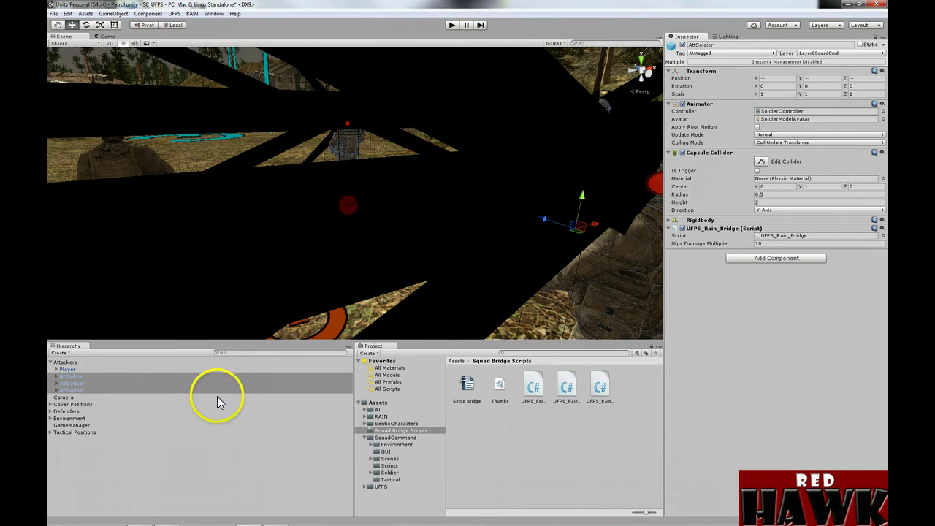
Step: Add UFPS_Rain_Bridge to every DefSoldier and DefCommander in the Defenders group
click(70, 363)
click(50, 412)
click(76, 419)
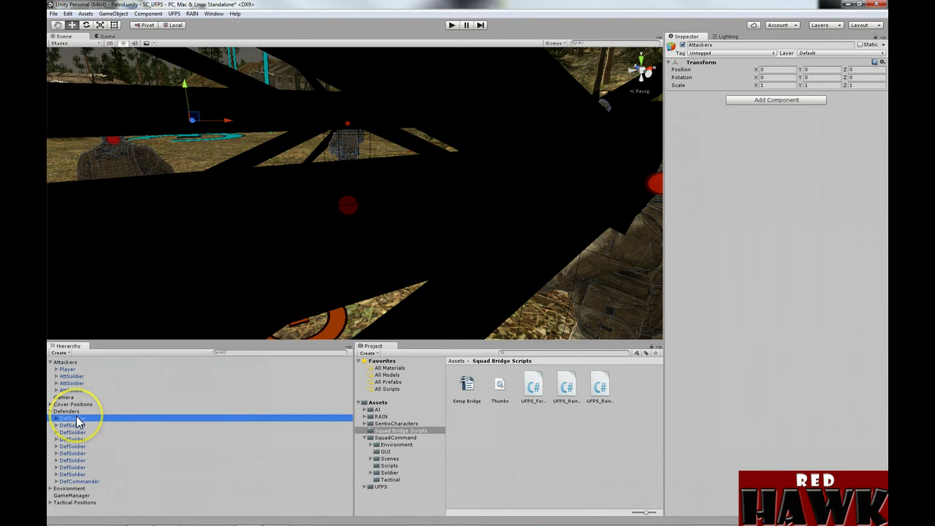
shift+click(82, 481)
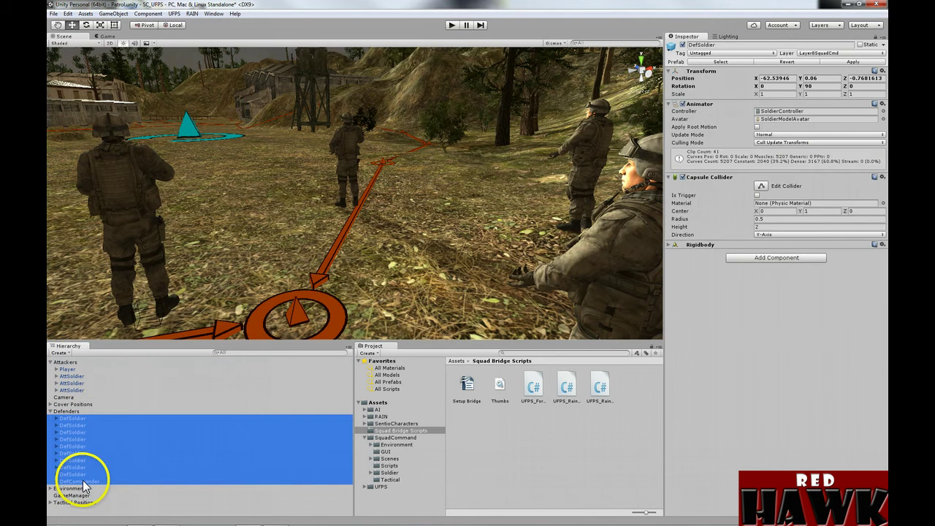
click(767, 234)
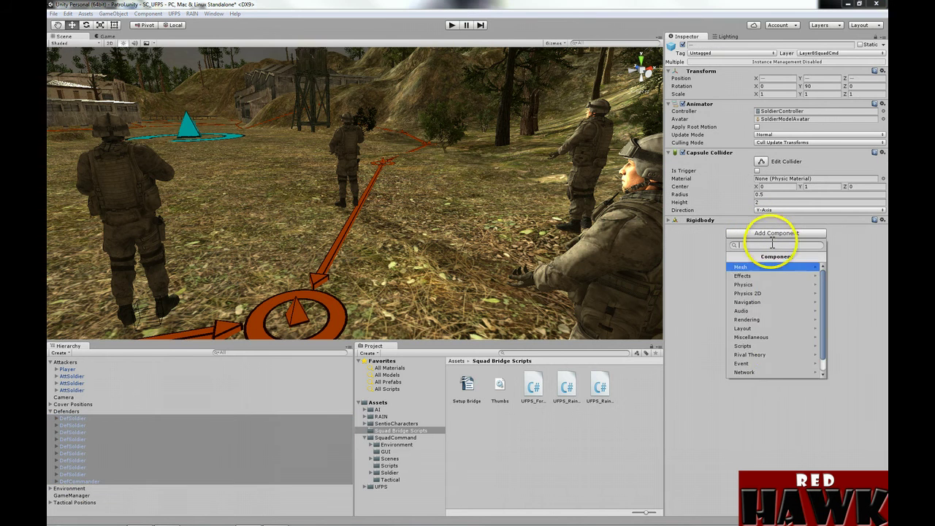
click(764, 345)
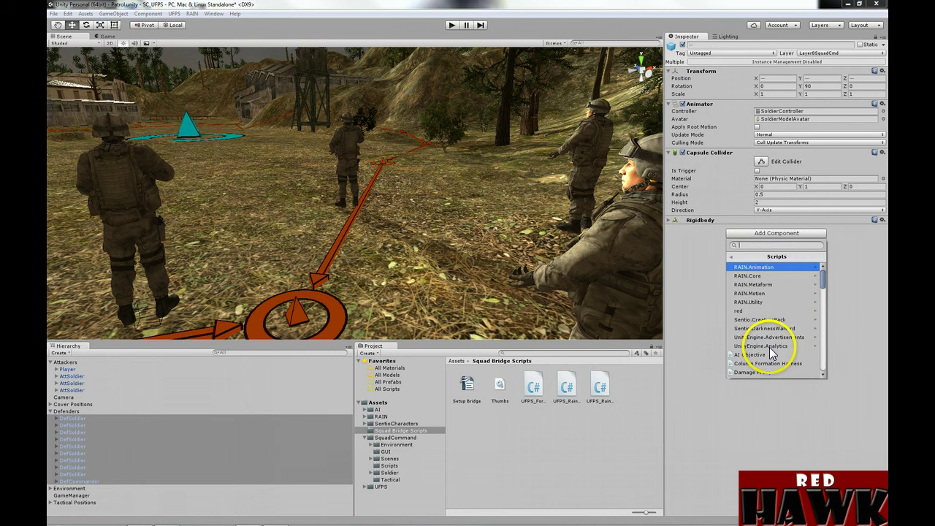
click(750, 311)
click(764, 277)
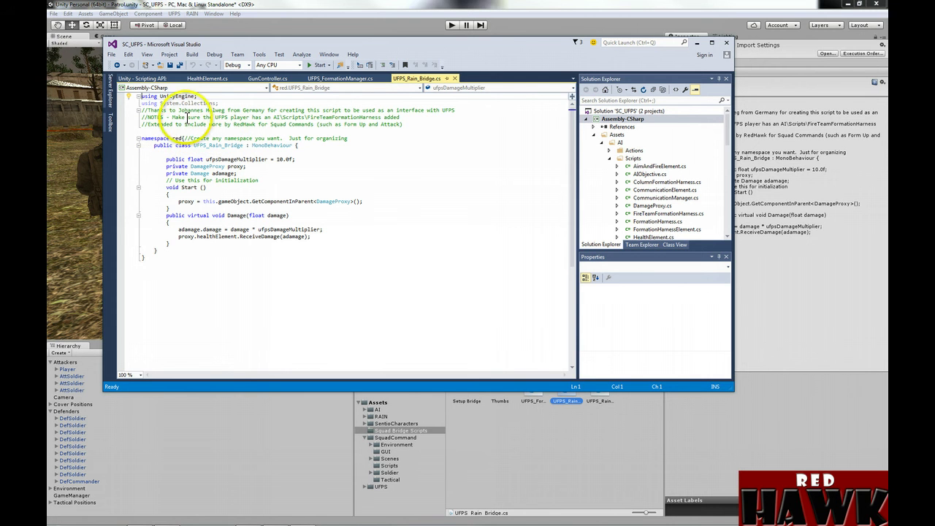
Step: Review UFPS_FormationManager.cs: author credit, red namespace, key codes and on-screen help text
drag(180, 110, 264, 112)
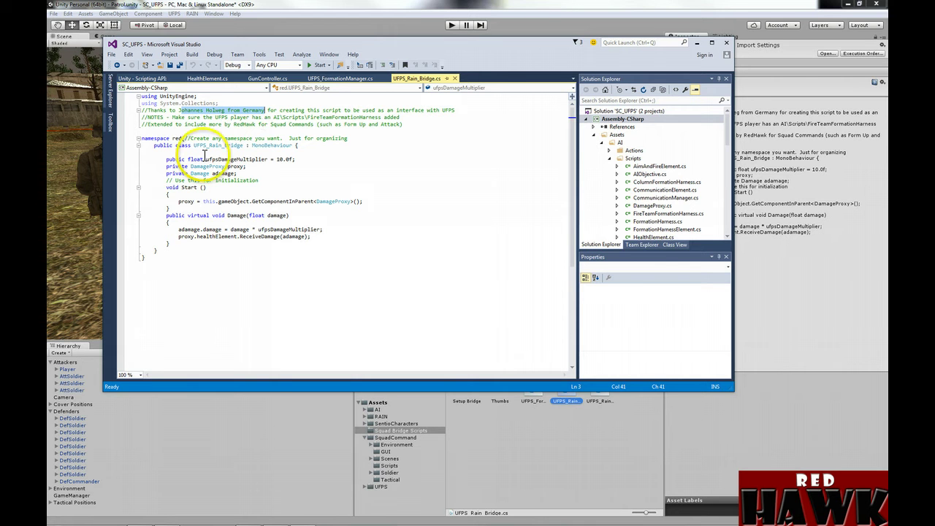
mouse_move(274, 238)
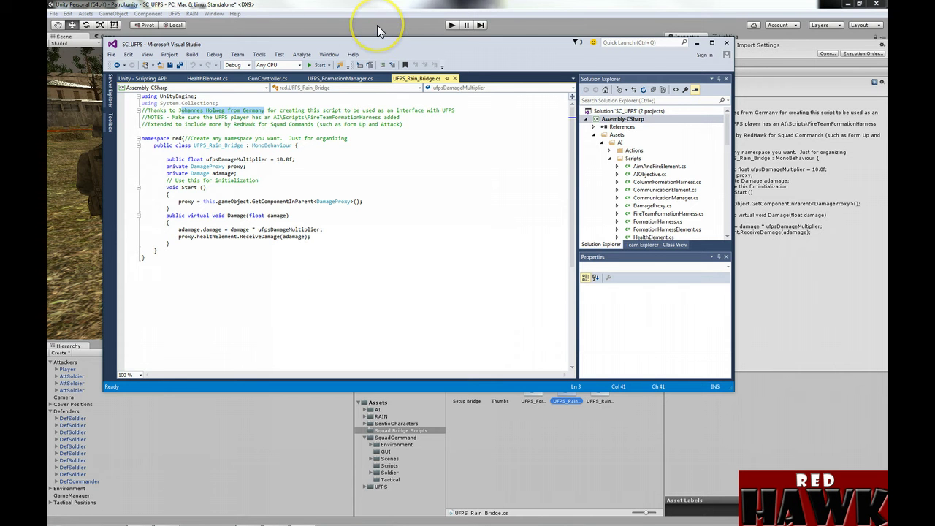
click(345, 78)
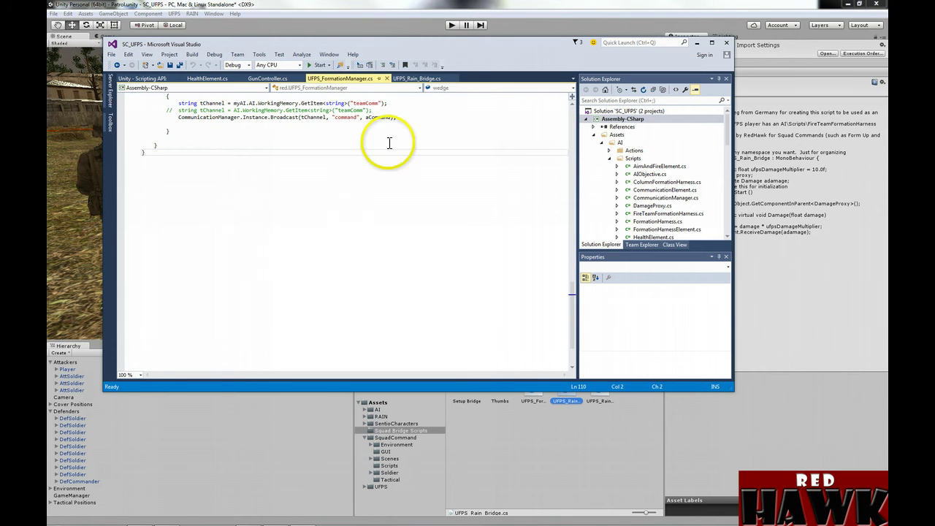
scroll(397, 162, up, 20)
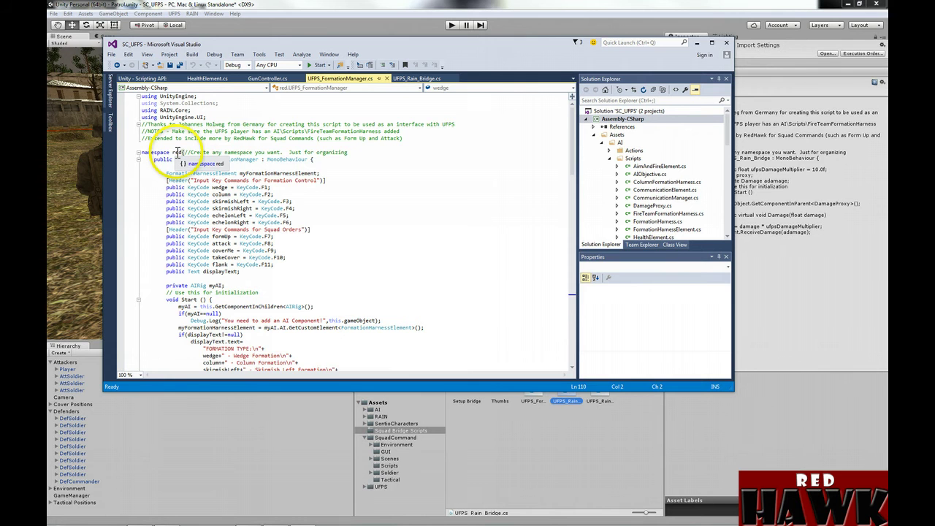
click(223, 152)
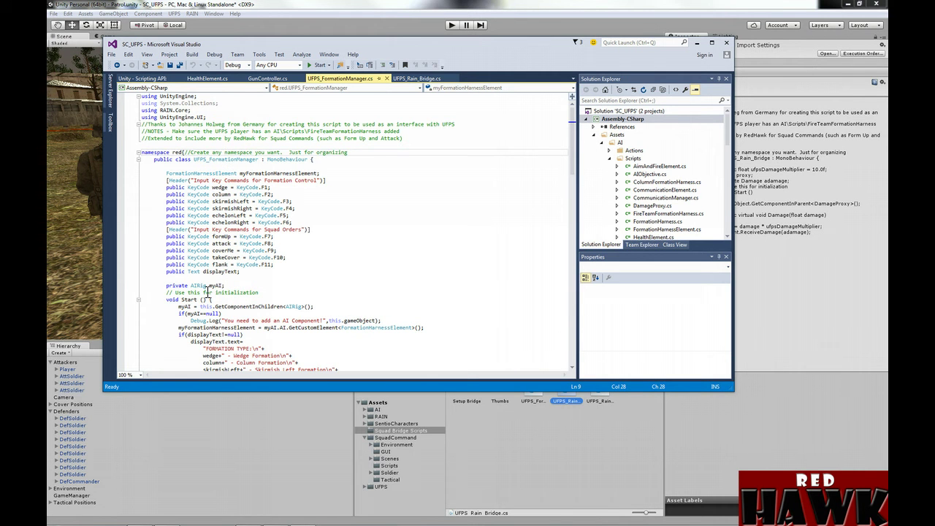
scroll(367, 295, down, 6)
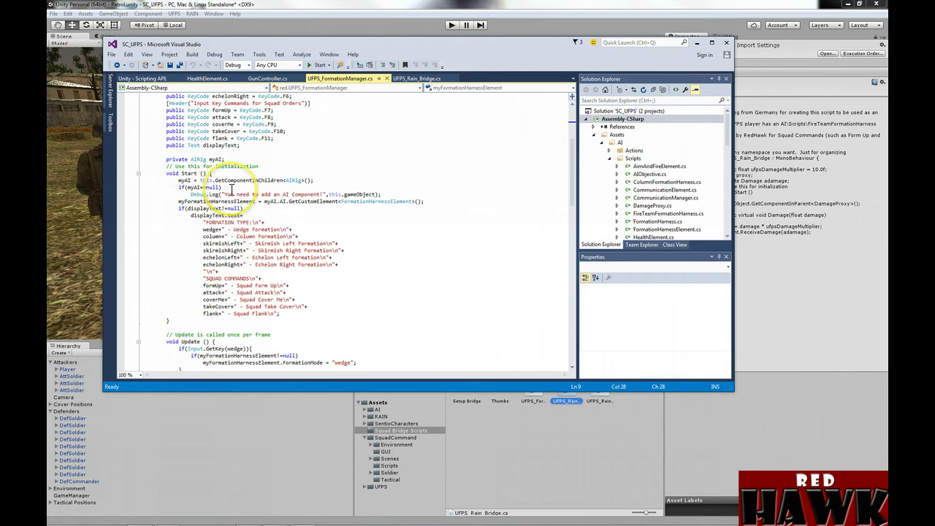
scroll(231, 191, up, 1)
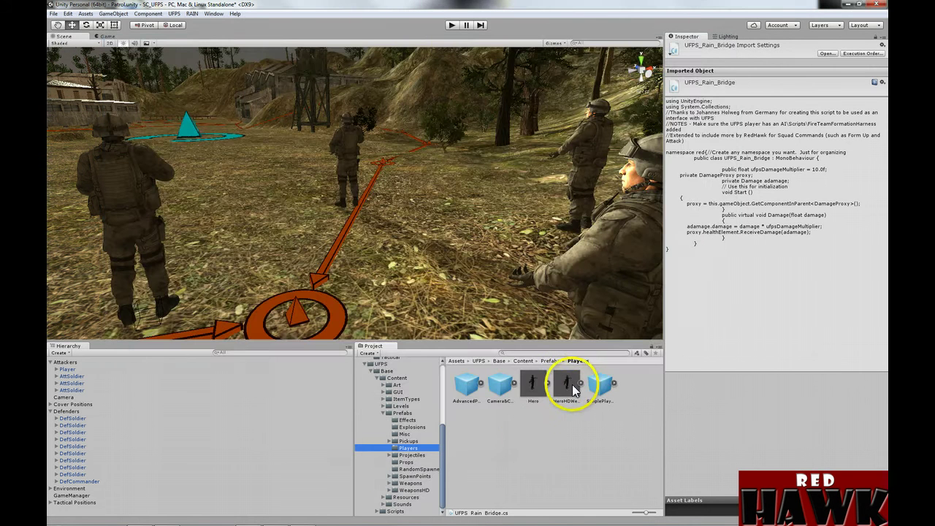
Step: Place the HeroHDWeapons prefab in the scene and disable the original Player
click(567, 386)
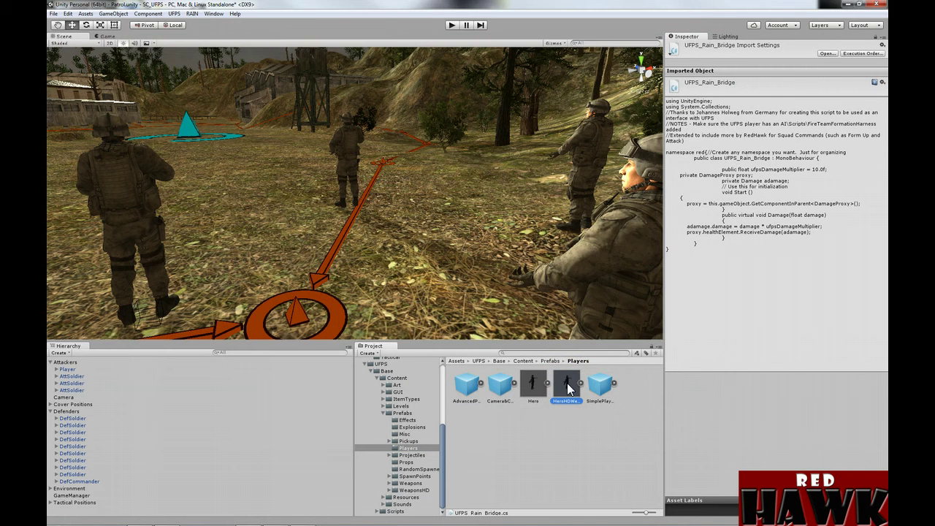
drag(567, 386, 216, 288)
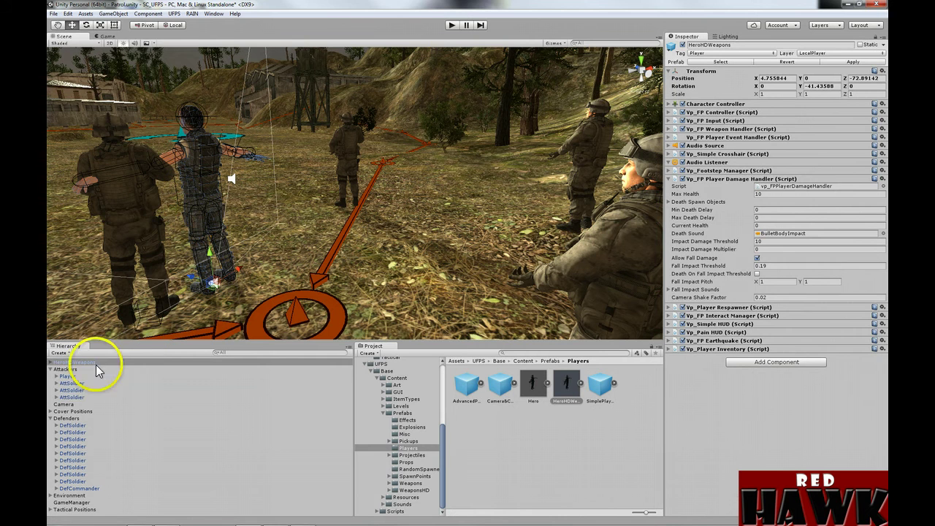
click(67, 376)
click(119, 161)
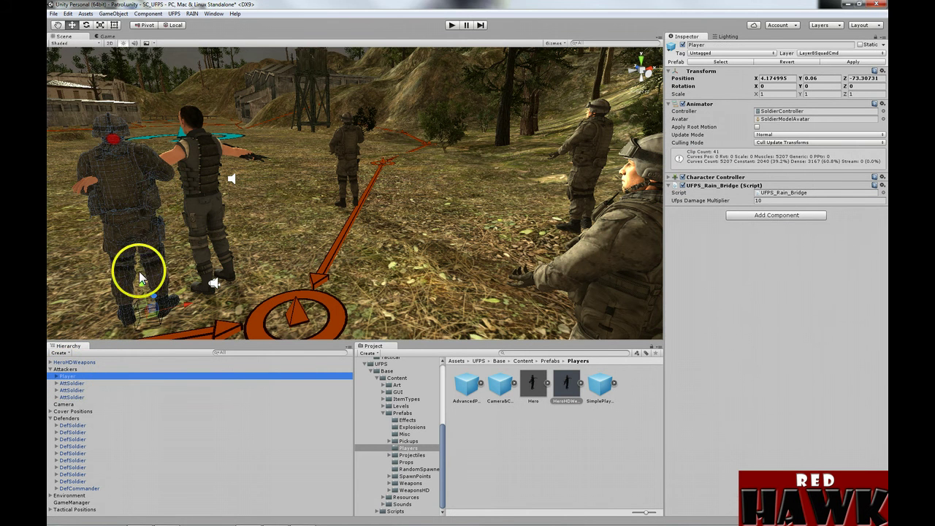
click(683, 46)
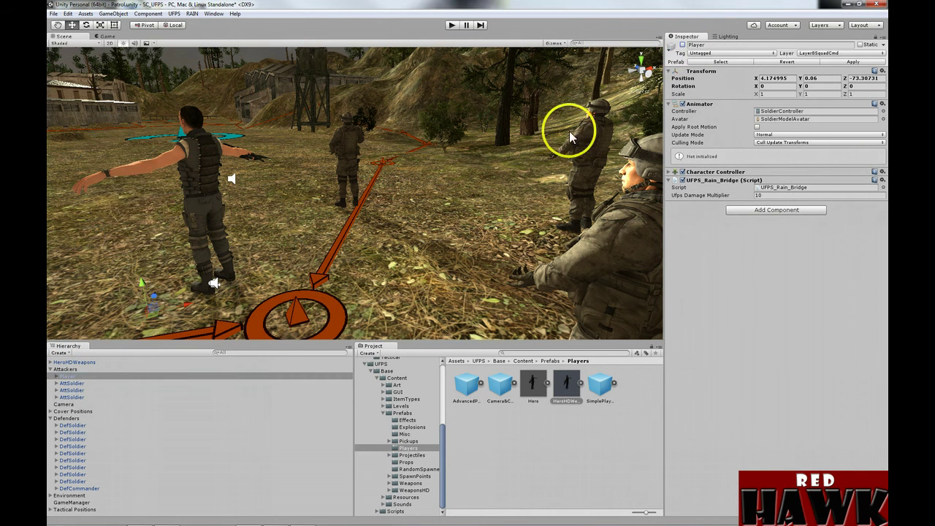
click(81, 362)
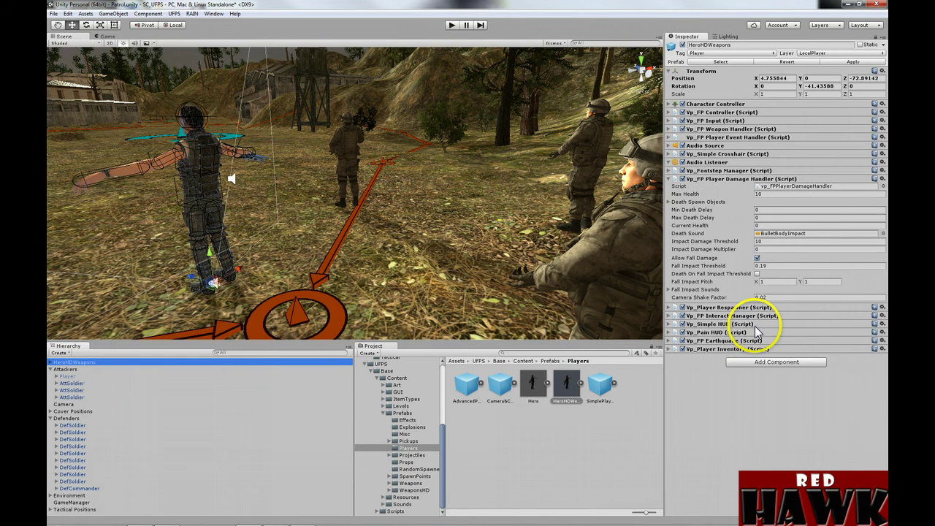
click(669, 179)
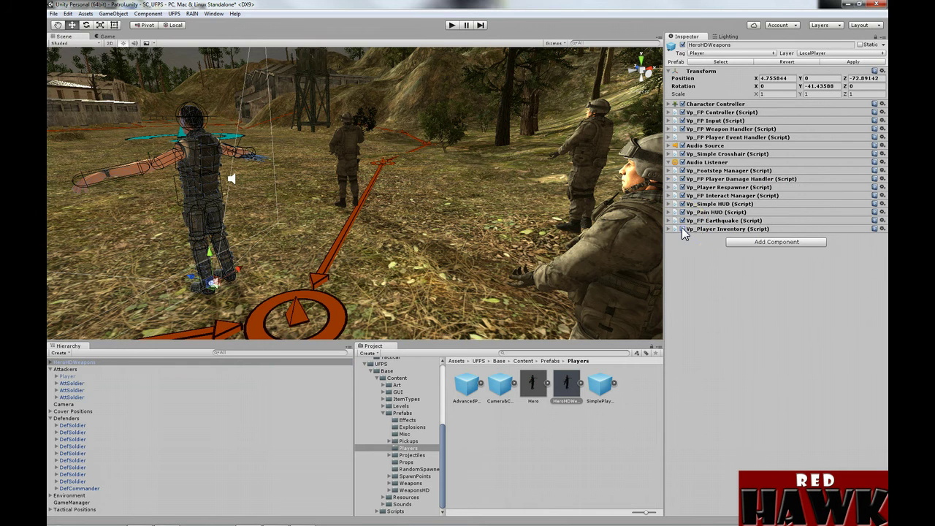
Step: Add the red UFPS_Formation Manager script to HeroHDWeapons and expand its key settings
click(771, 244)
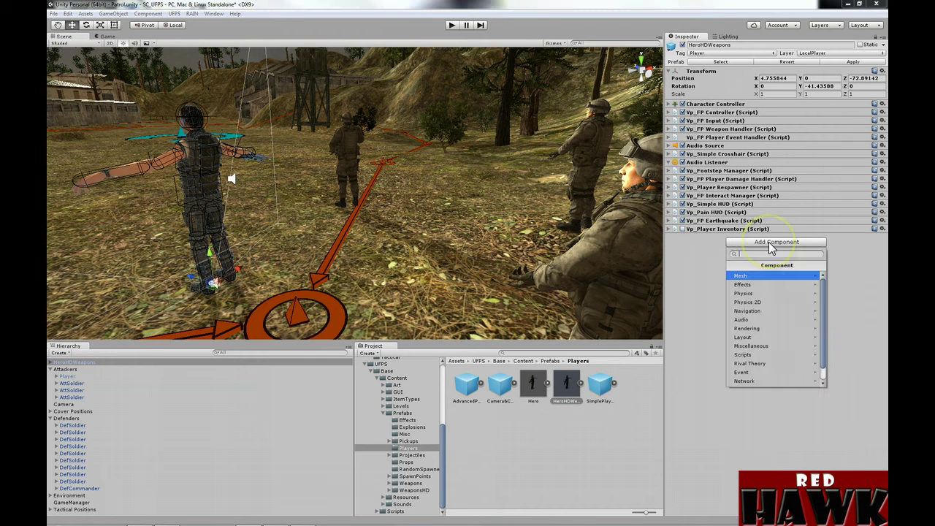
click(749, 355)
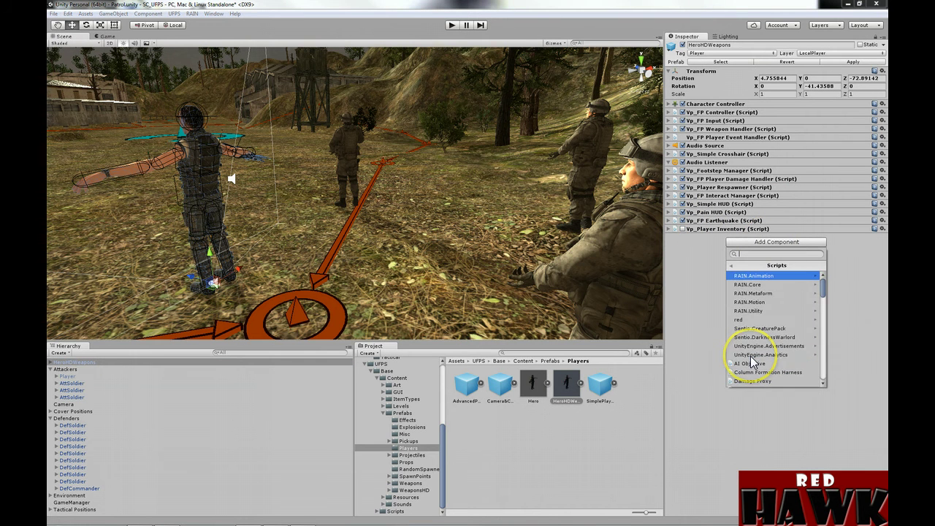
scroll(750, 329, down, 3)
click(750, 325)
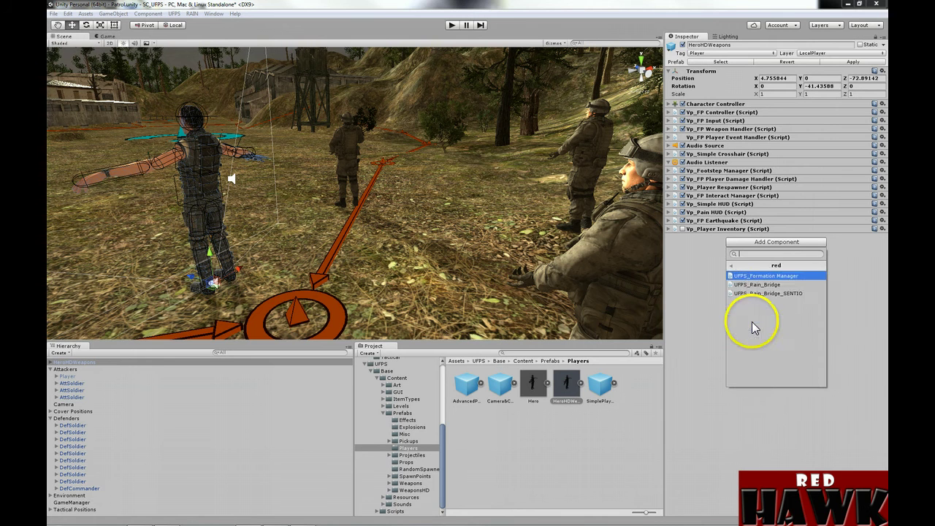
click(775, 277)
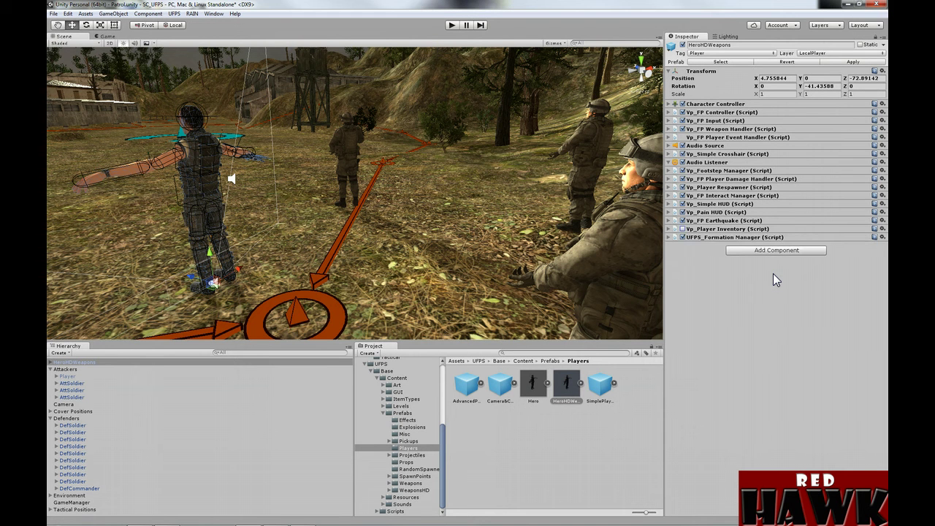
click(669, 238)
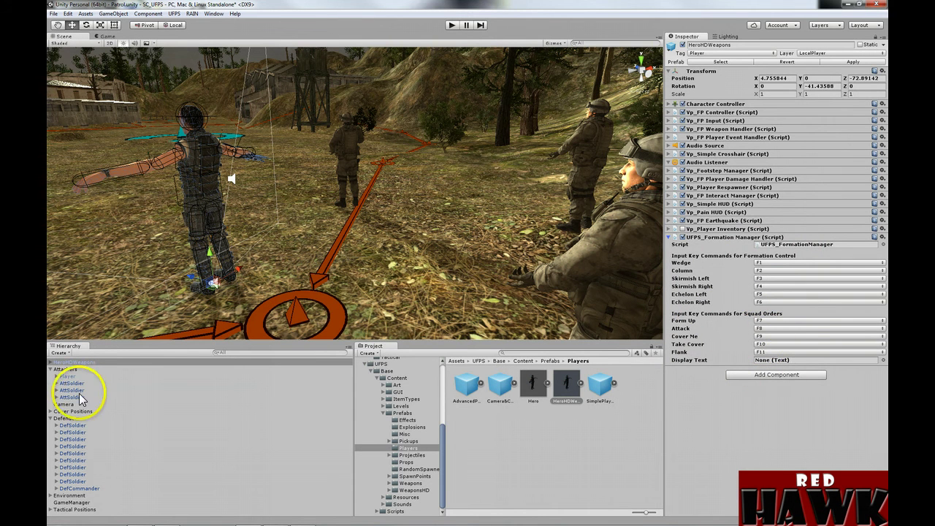
click(50, 418)
Step: Create a UI Panel on a new Canvas via GameObject > UI > Panel
click(50, 369)
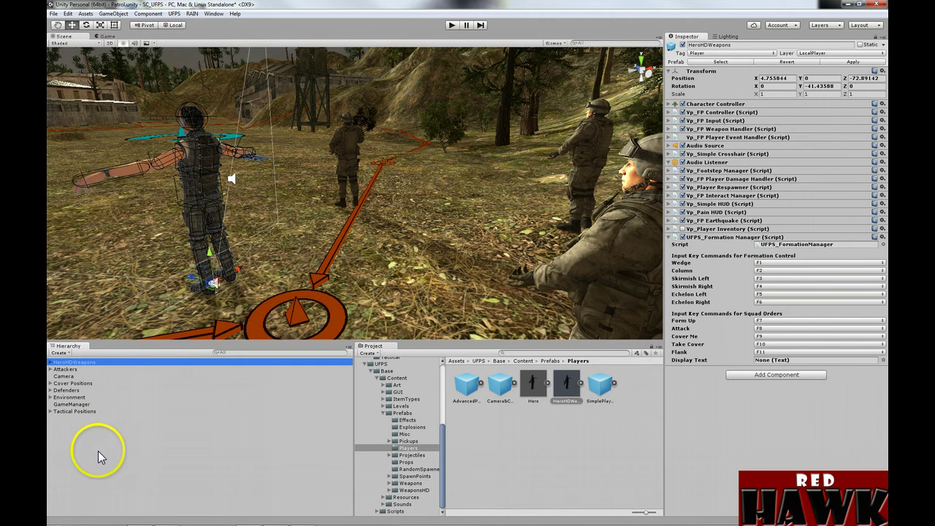
click(132, 423)
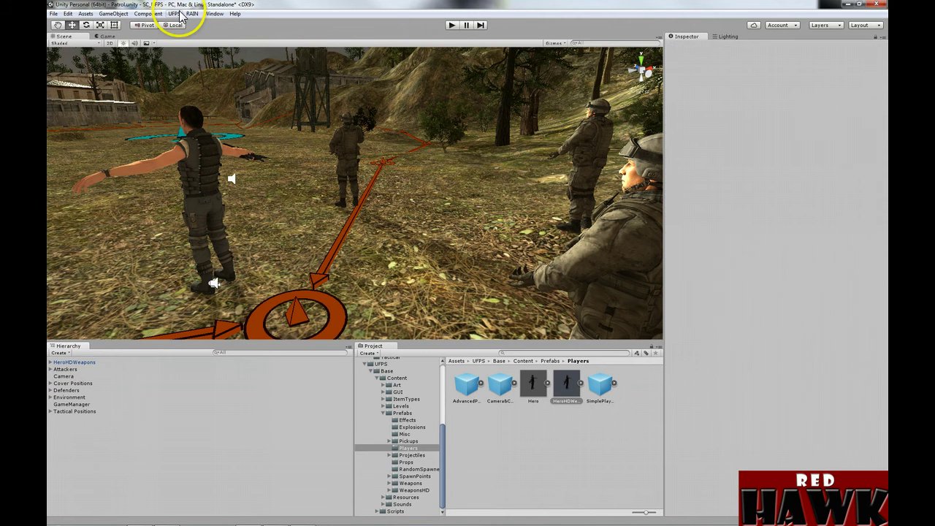
click(113, 14)
mouse_move(115, 85)
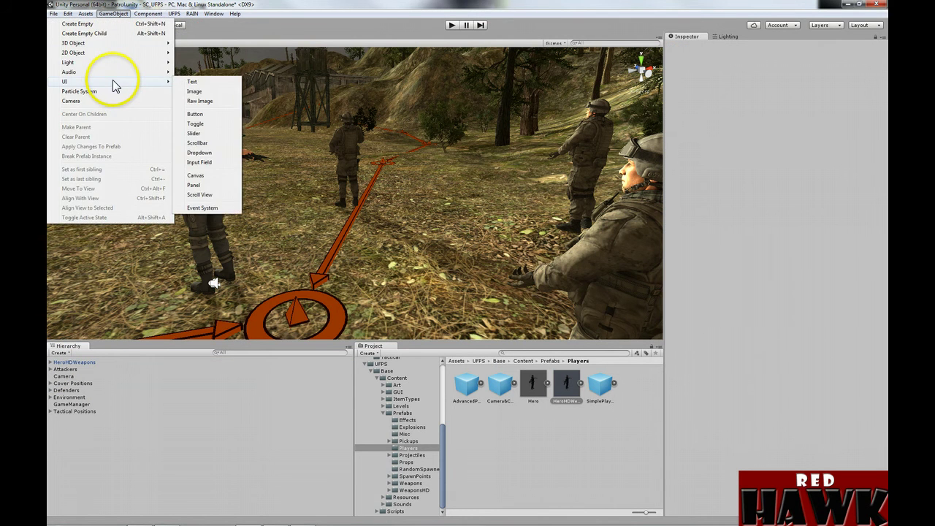
click(205, 187)
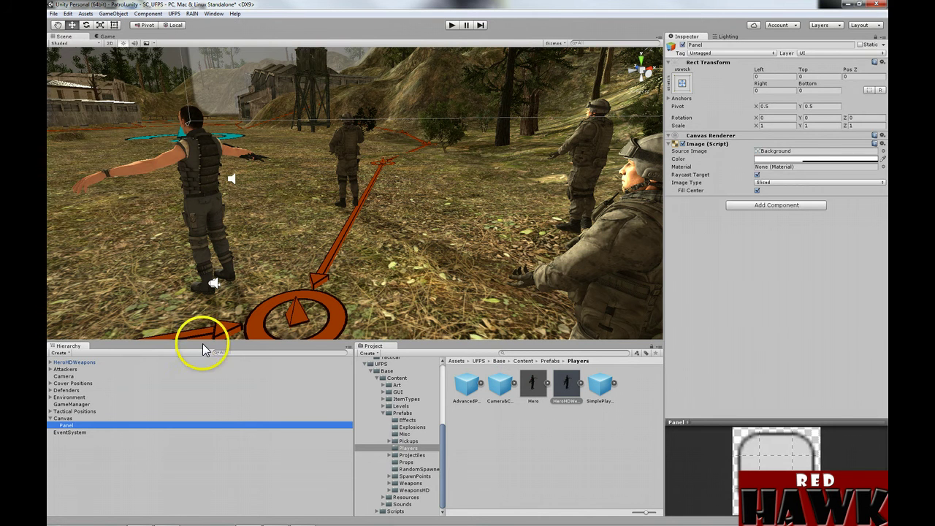
Step: Anchor the Panel top-left with position set, then show the Game view
click(682, 84)
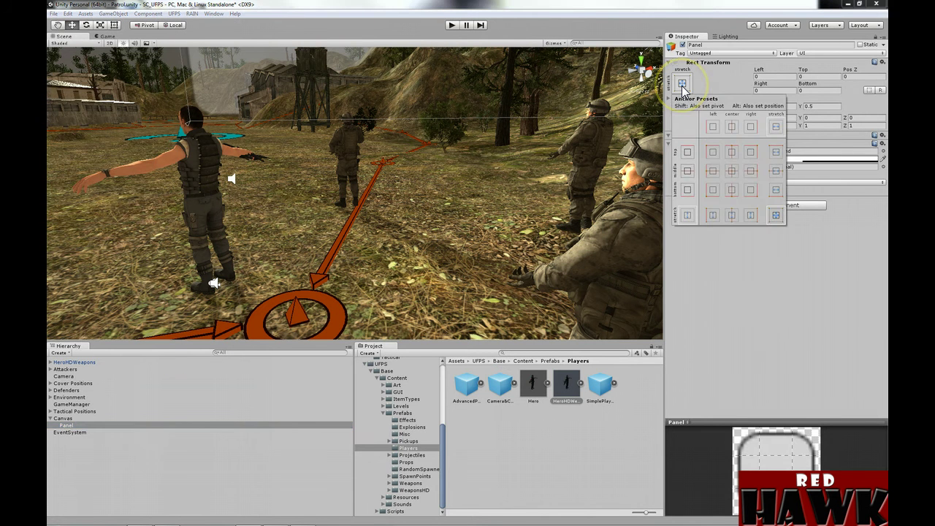
alt+click(779, 191)
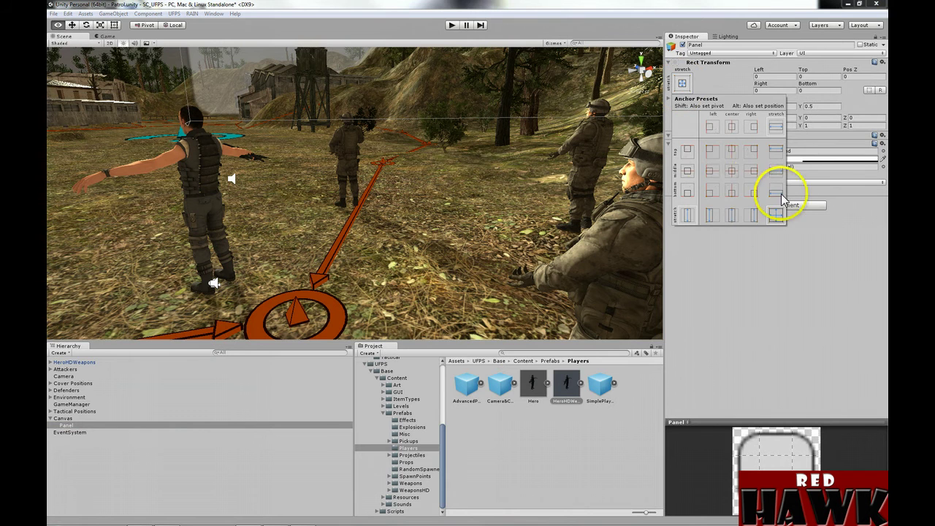
click(712, 154)
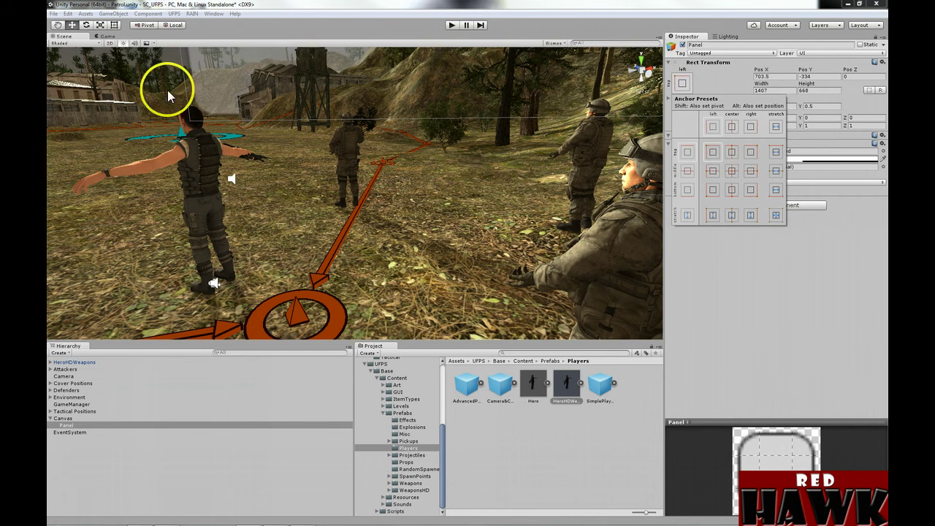
click(105, 33)
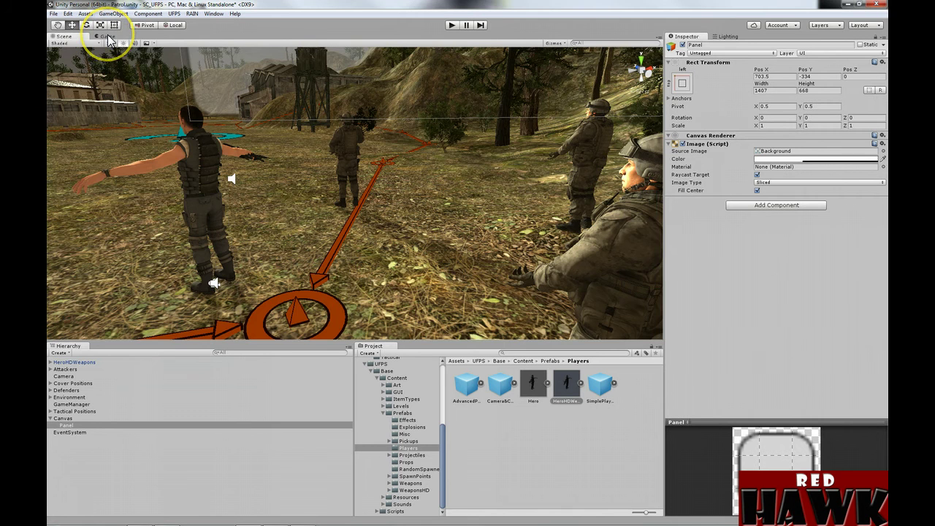
click(106, 36)
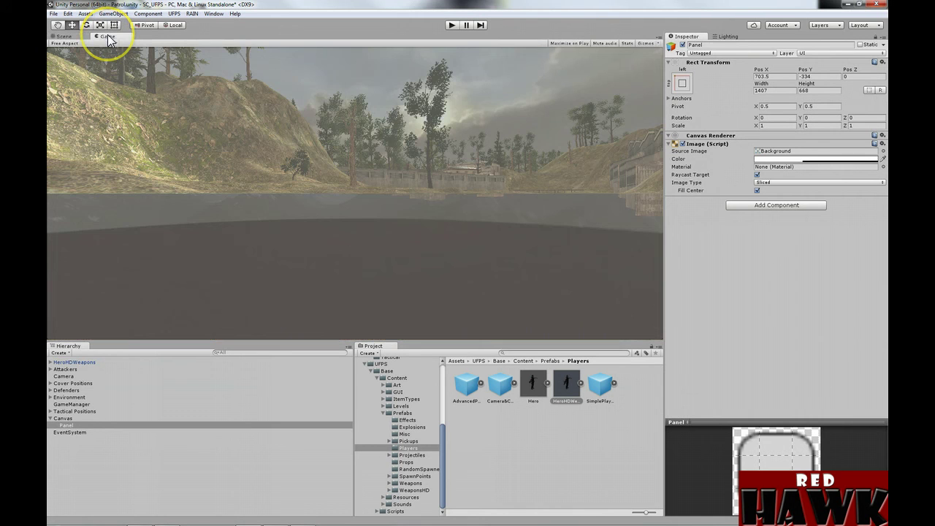
Step: Make the panel bright red and size it 270 wide by 240 high
click(792, 158)
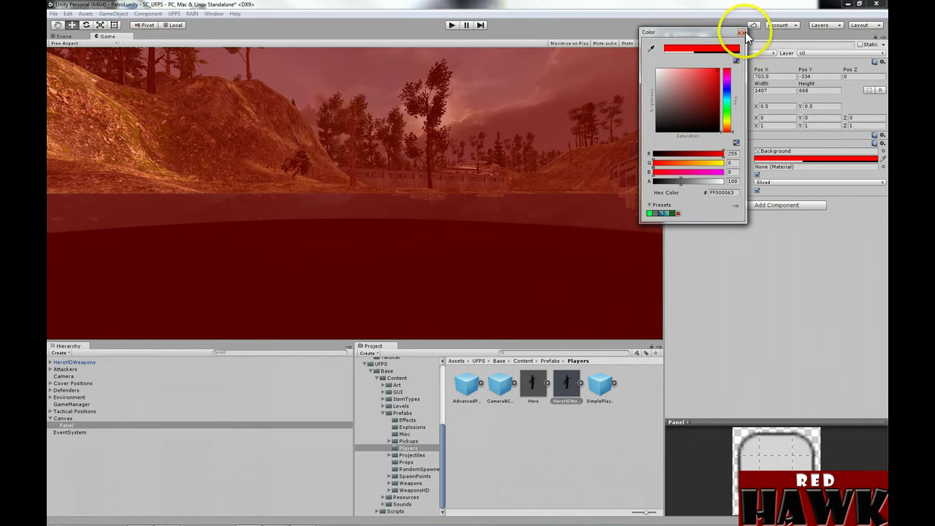
click(741, 32)
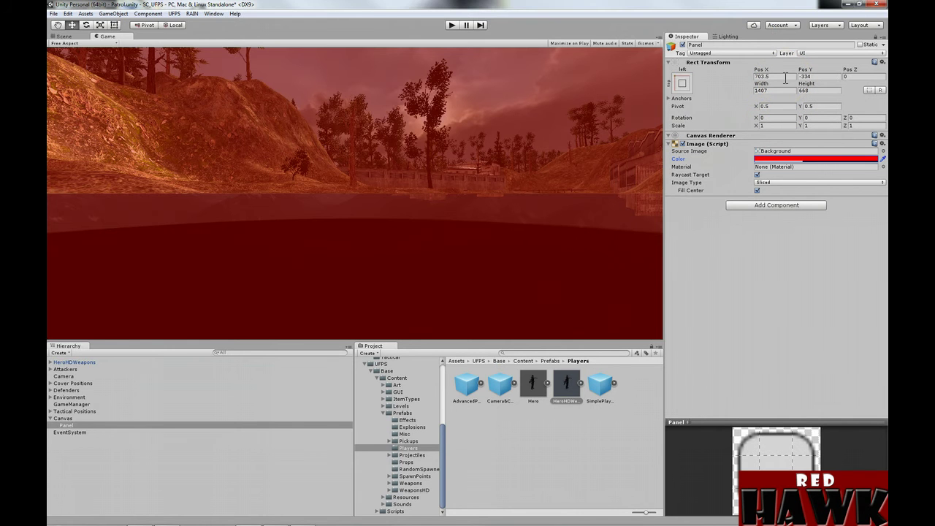
click(776, 89)
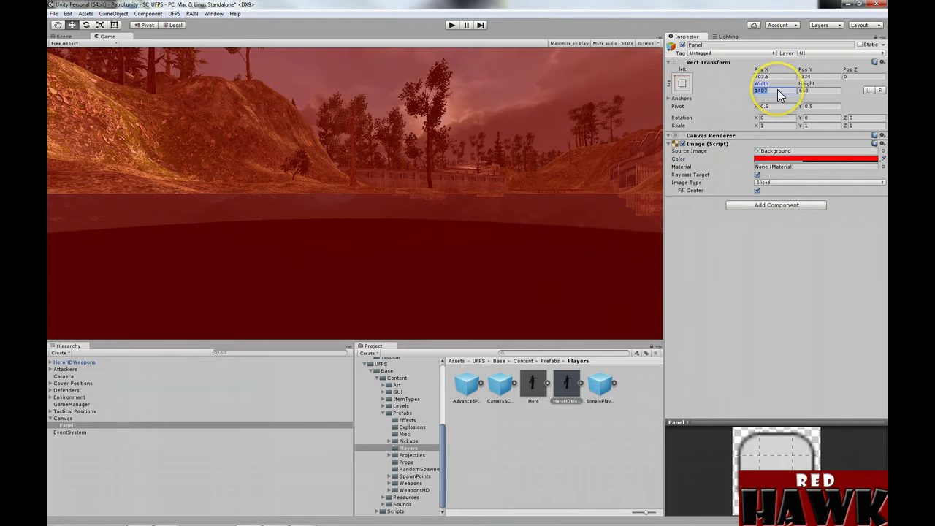
text(2)
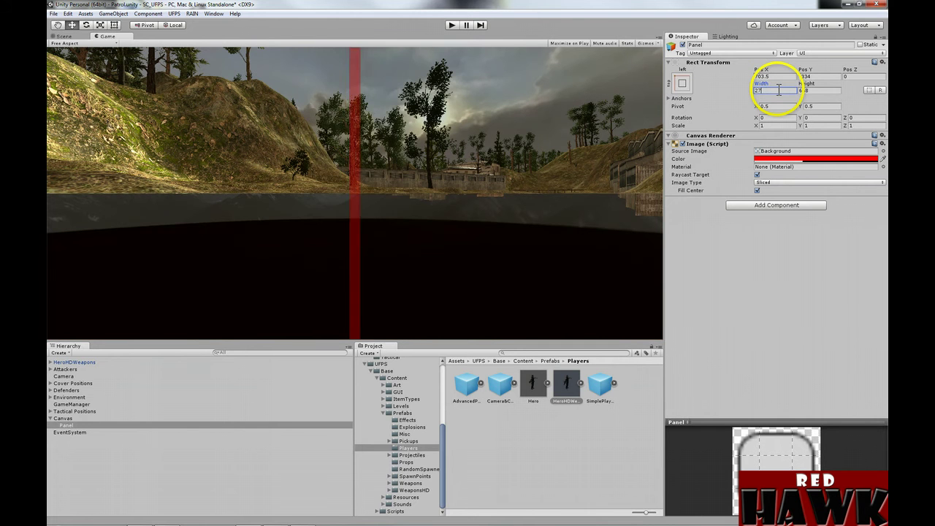
text(70)
key(Tab)
text(240)
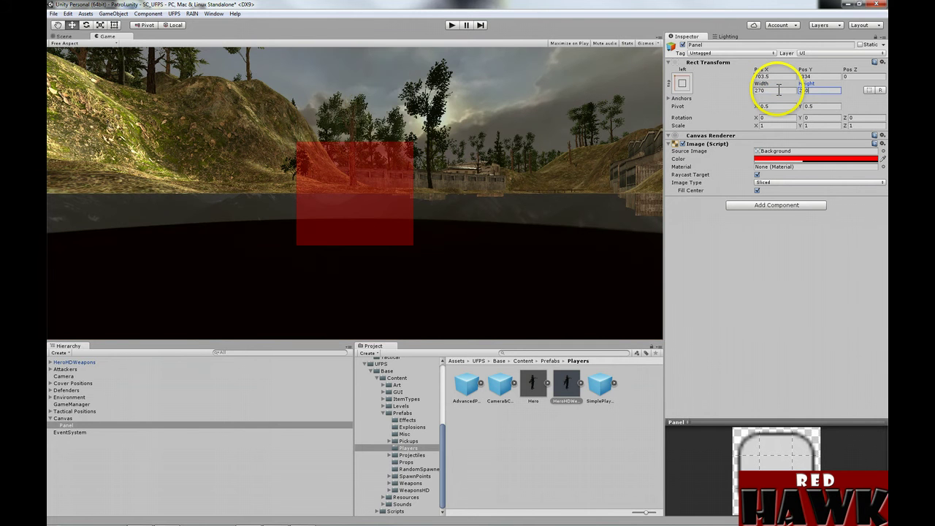
Step: Alt-apply the top-left anchor preset so the panel snaps to the corner
click(682, 85)
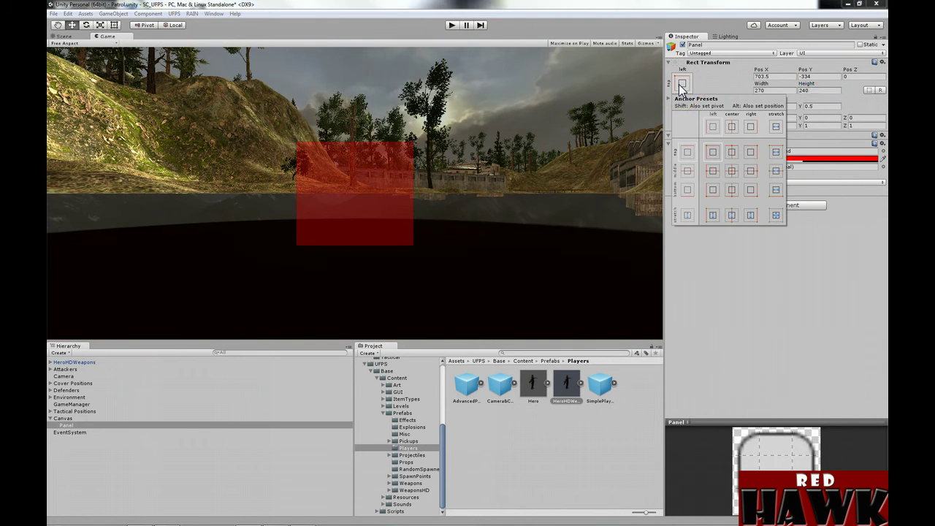
key(alt)
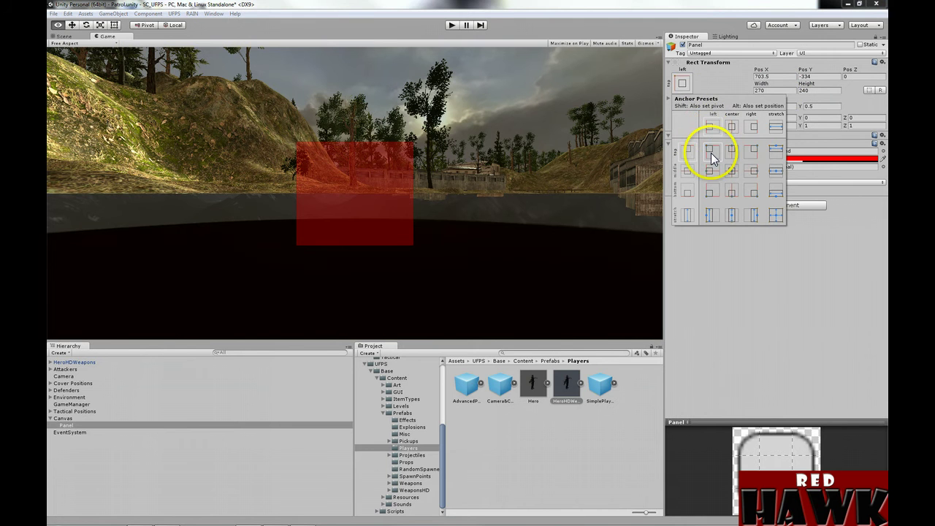
alt+shift+click(711, 153)
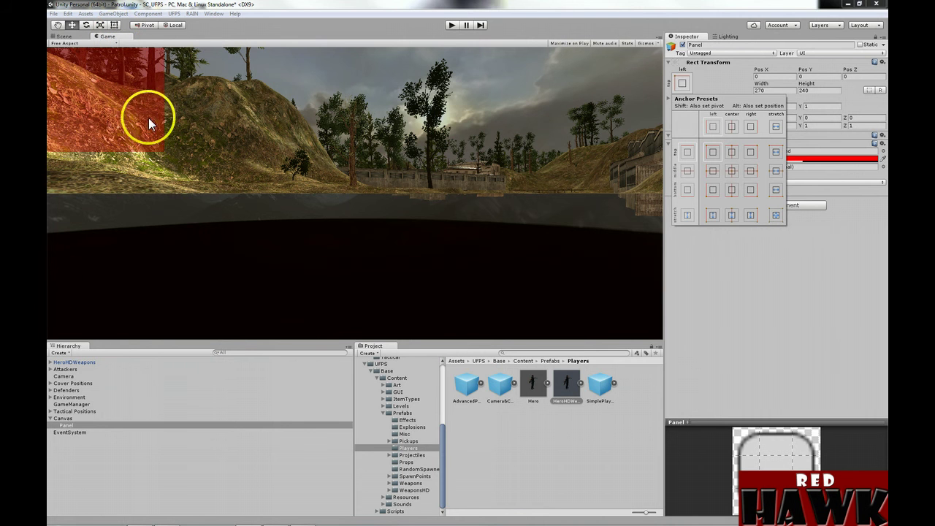
click(66, 424)
click(66, 424)
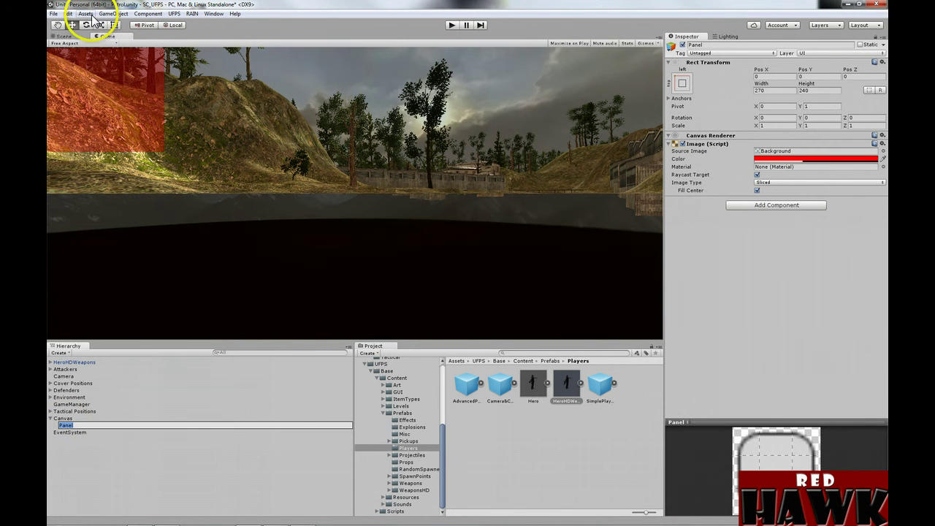
Step: Create a UI Text element and make it a child of the Panel
click(94, 424)
click(64, 419)
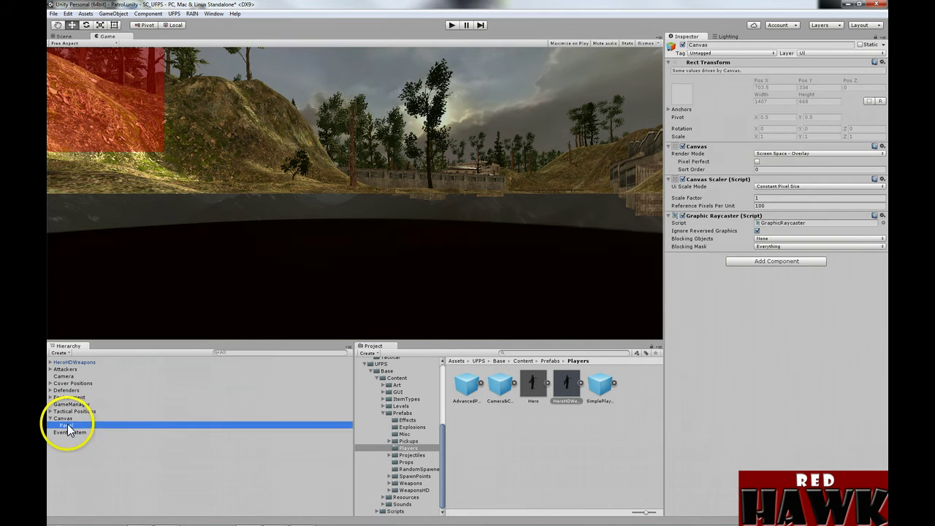
click(65, 425)
click(113, 13)
mouse_move(109, 81)
click(199, 82)
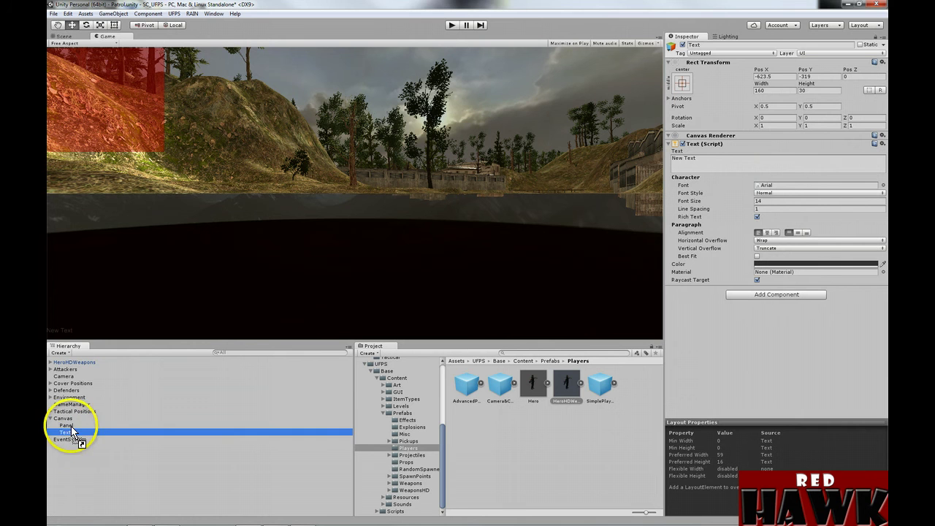
drag(71, 426, 71, 425)
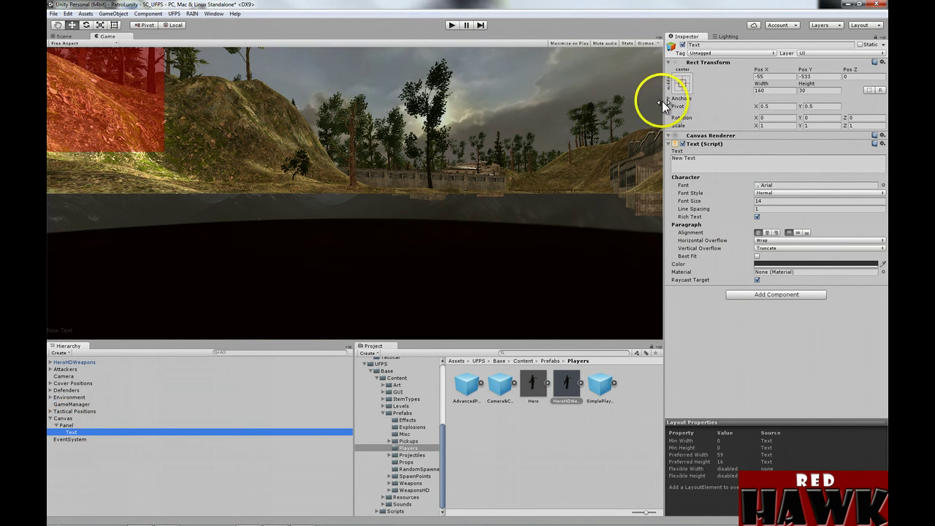
Step: Anchor the text top-centre with width 180, Pos X 10 and Pos Y -10
click(679, 83)
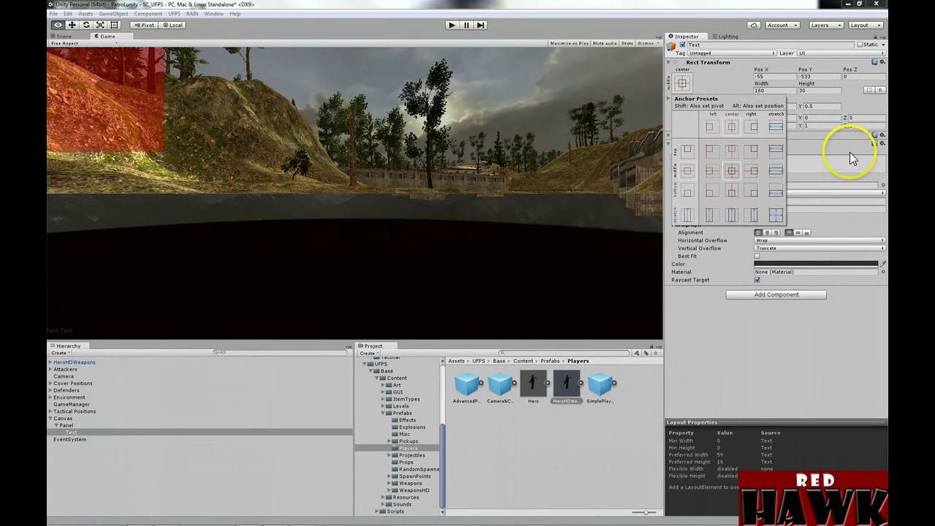
alt+click(731, 150)
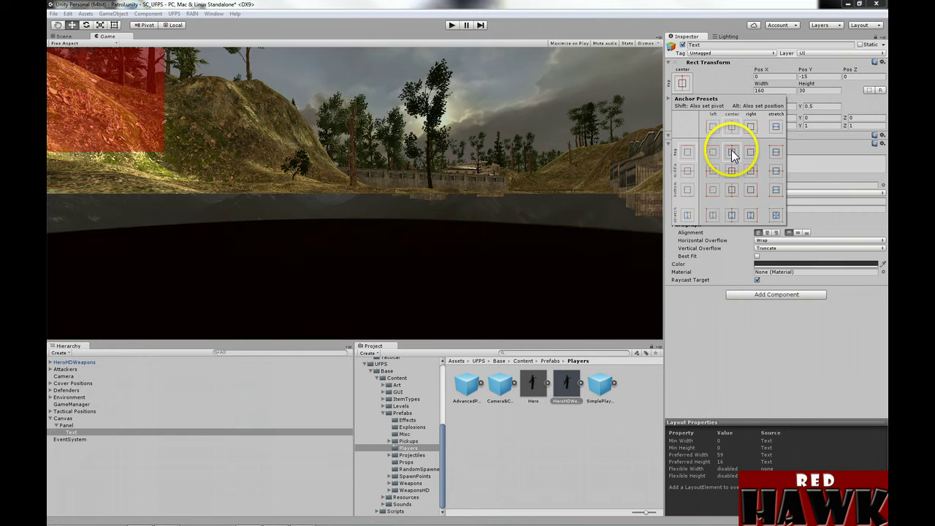
click(779, 89)
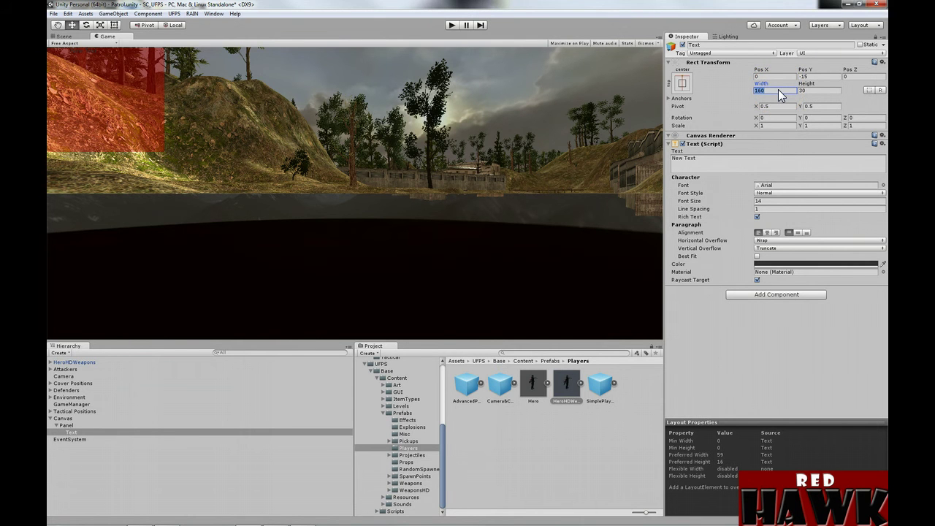
text(1)
click(770, 71)
text(10)
key(Tab)
text(-10)
key(Tab)
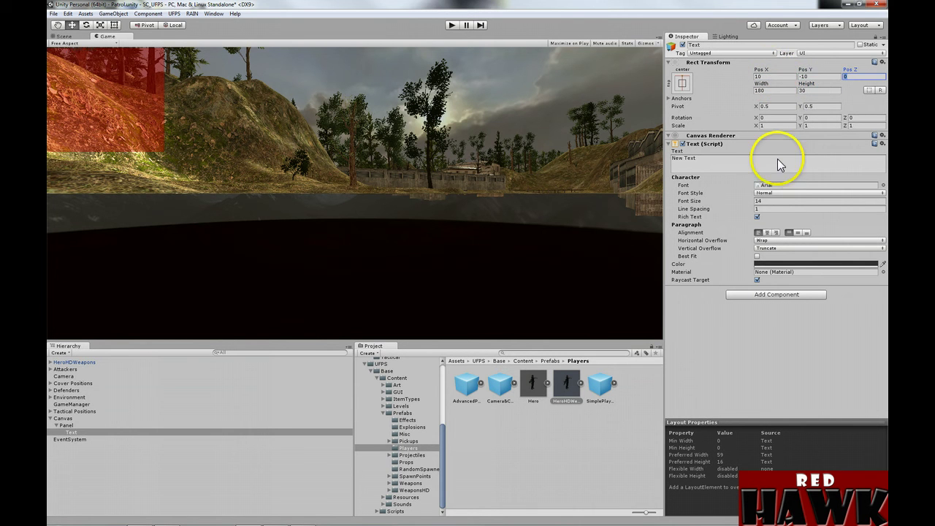
Step: Make the text white, set horizontal and vertical Overflow, and turn off Raycast Target
click(795, 264)
click(683, 105)
click(657, 70)
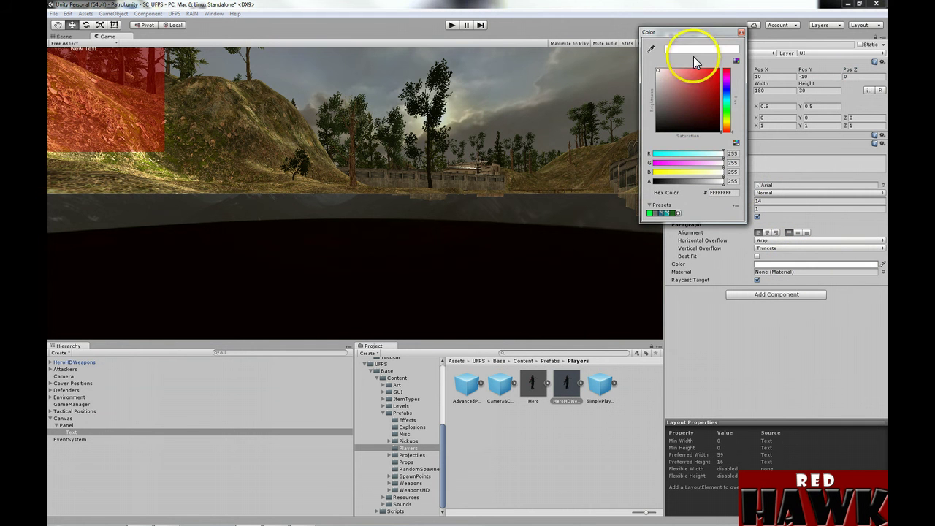
click(741, 33)
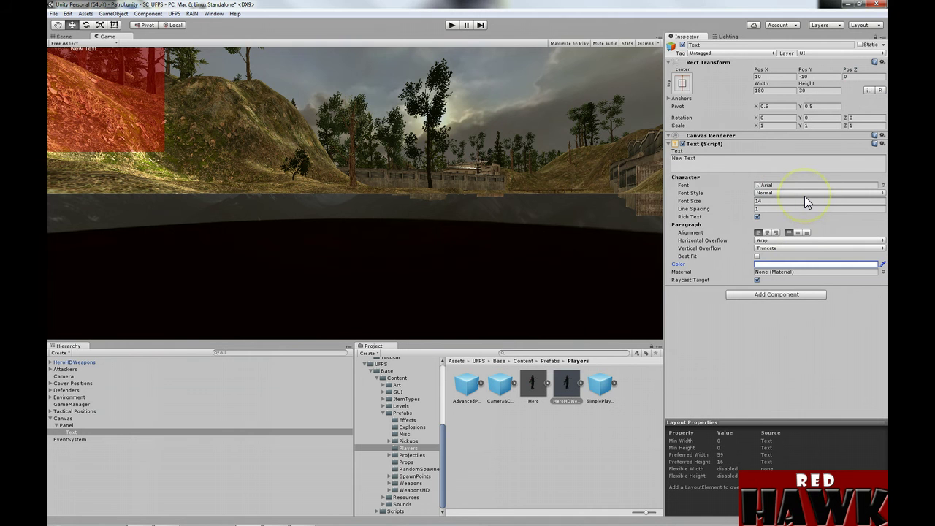
click(774, 239)
click(777, 263)
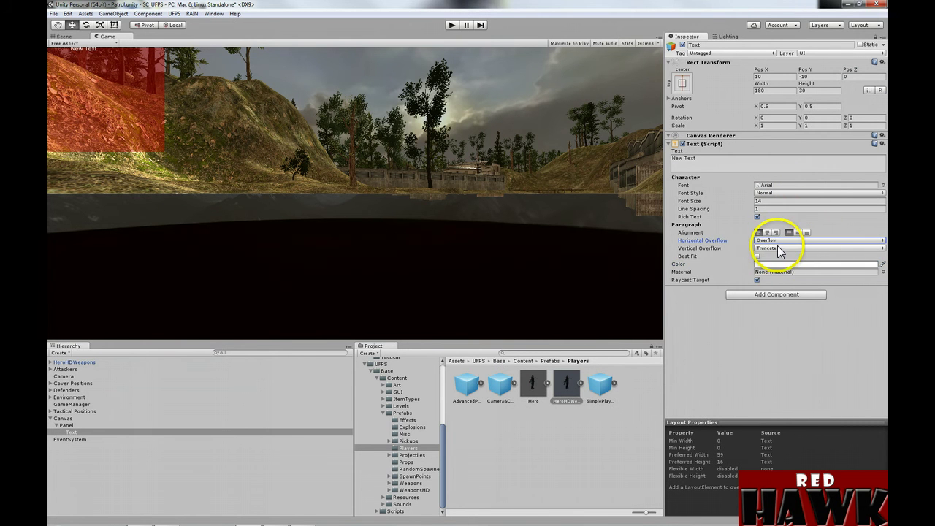
click(774, 248)
click(776, 271)
click(757, 279)
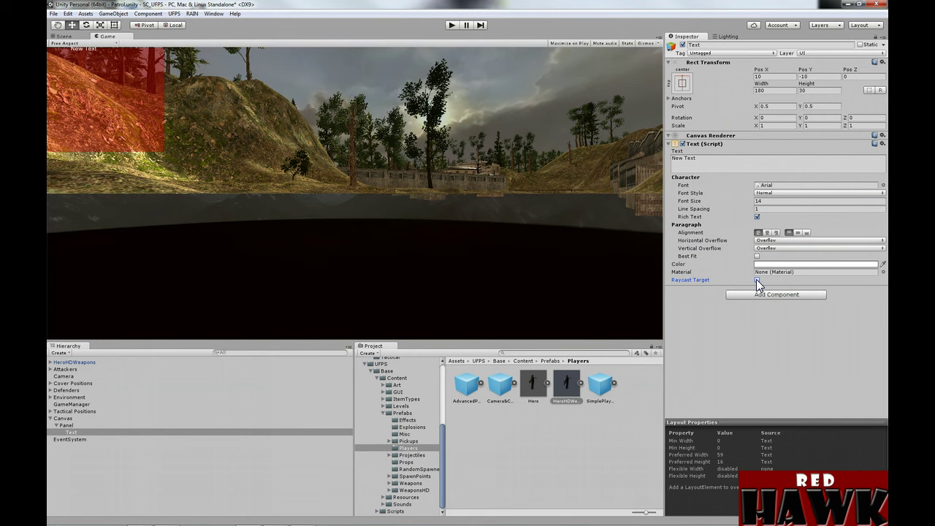
click(93, 362)
Step: Assign Text as UFPS_FormationManager's Display Text and deactivate the Camera and GameManager objects
drag(70, 431, 798, 366)
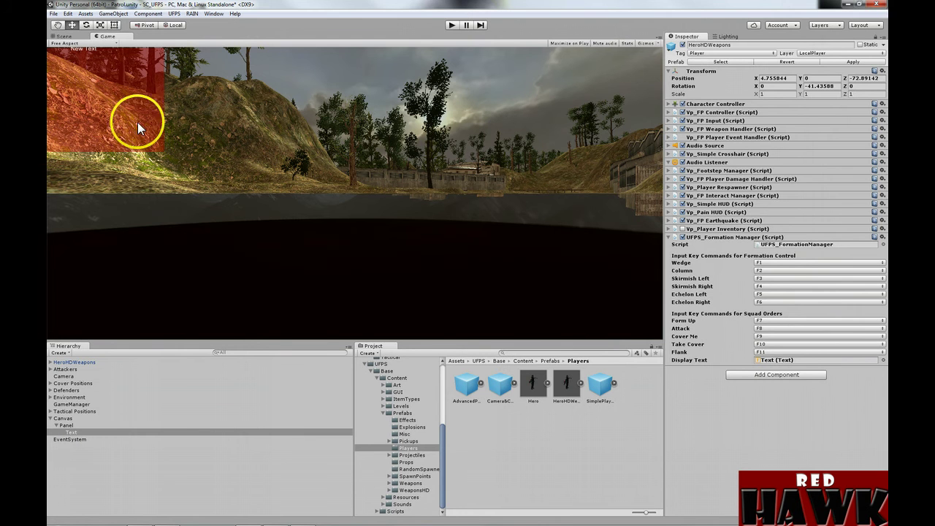
click(64, 376)
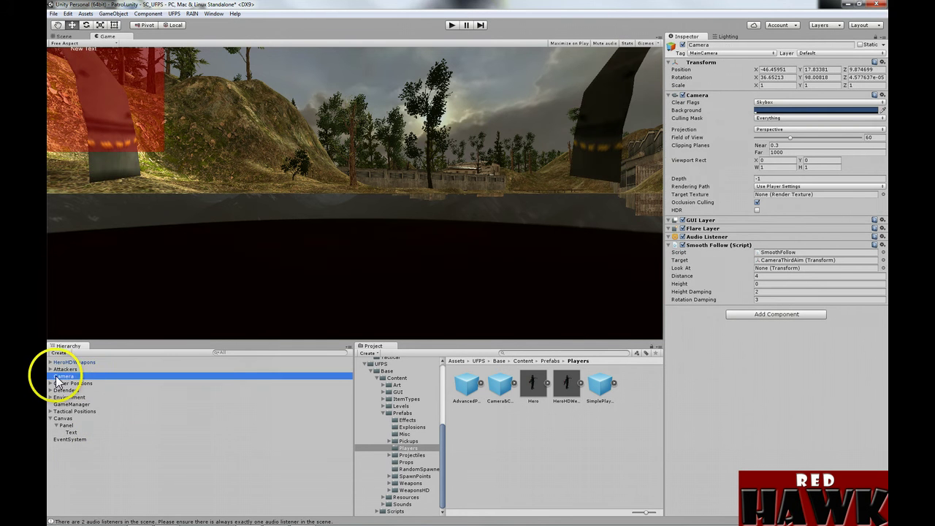
click(683, 36)
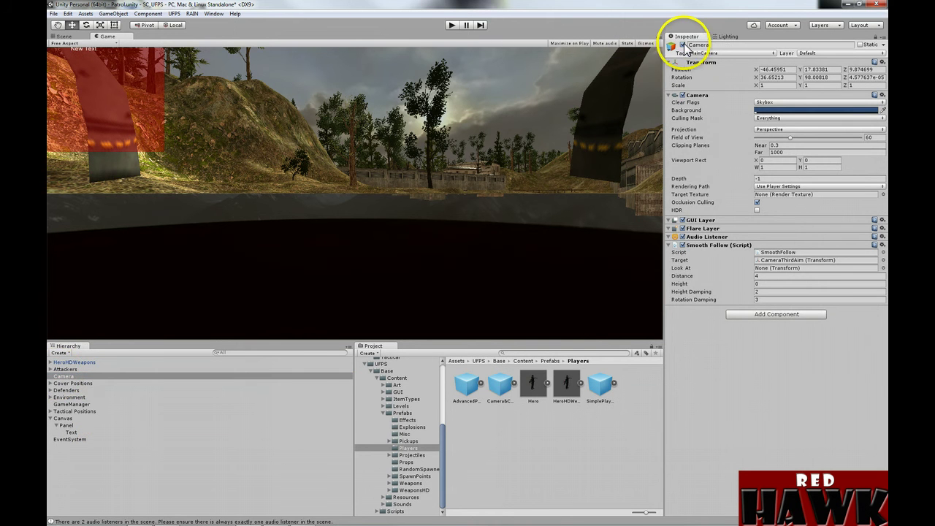
click(66, 404)
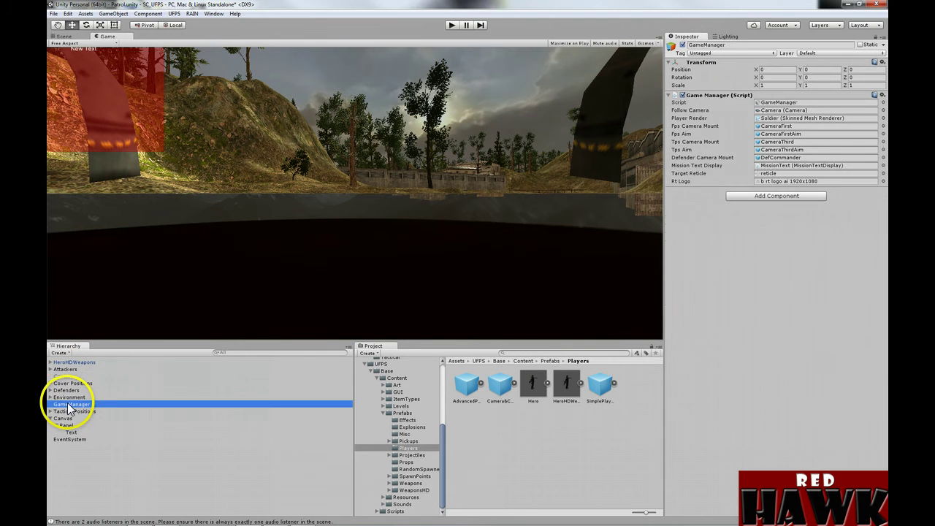
click(684, 37)
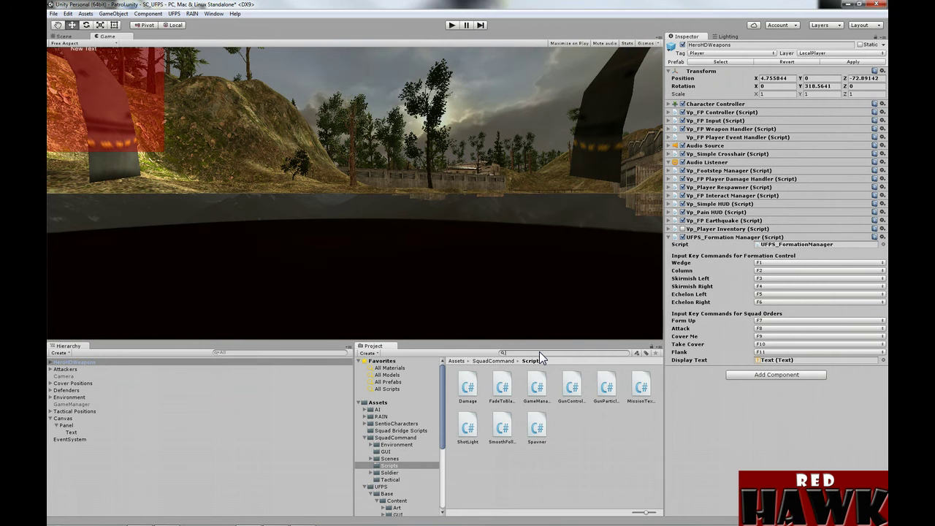
Step: Search the Project window for 'Health' to list the health scripts and pickups
text(HEL)
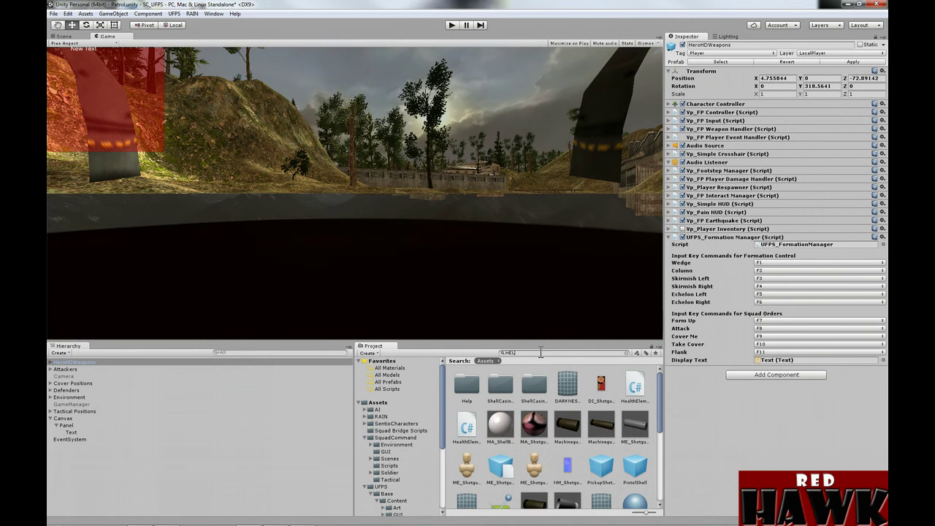
text(lth)
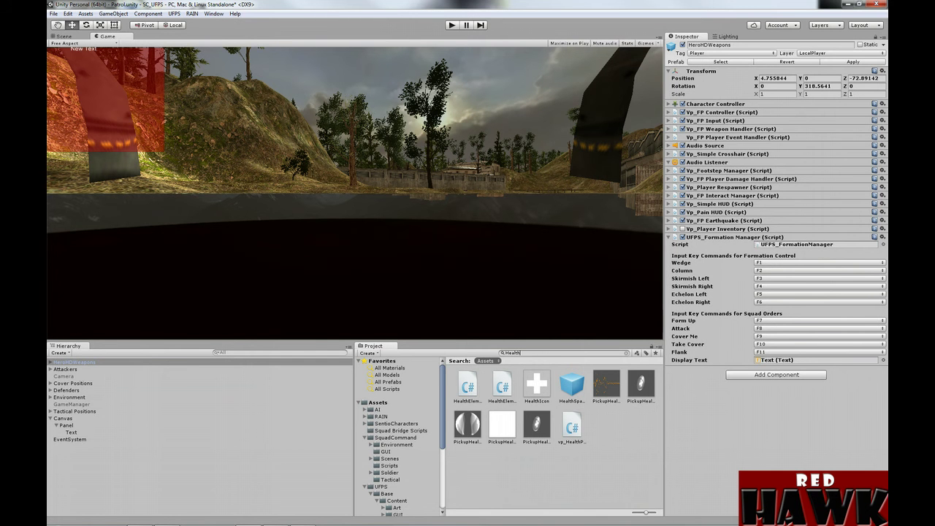
Step: In the setup notes, select the HealthElement.cs step's AIRig tShooter code line to replace
key(alt+Tab)
drag(448, 5, 454, 28)
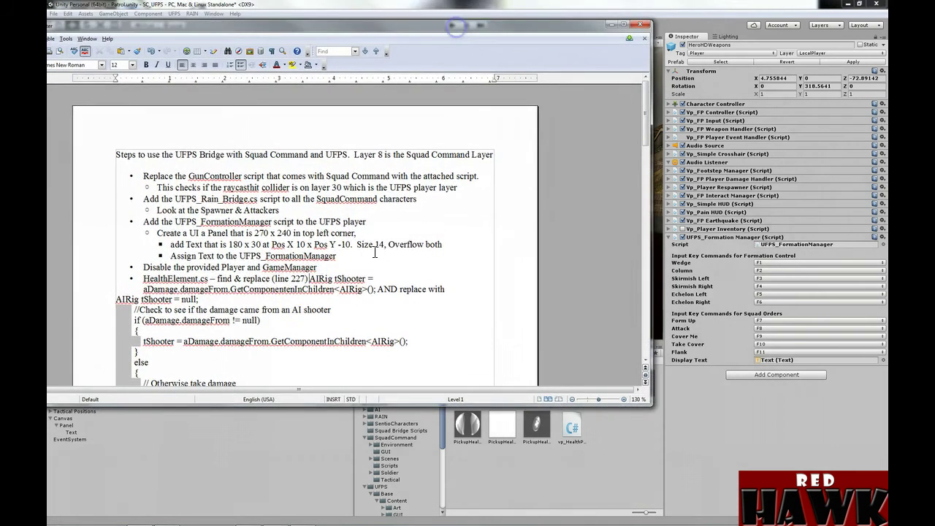
click(217, 278)
drag(217, 278, 360, 277)
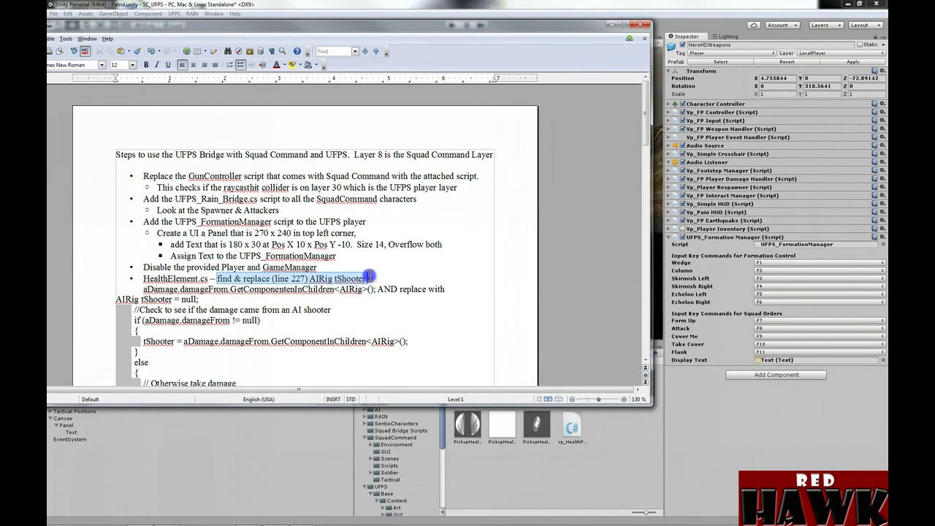
drag(371, 277, 372, 289)
click(314, 278)
drag(310, 279, 374, 295)
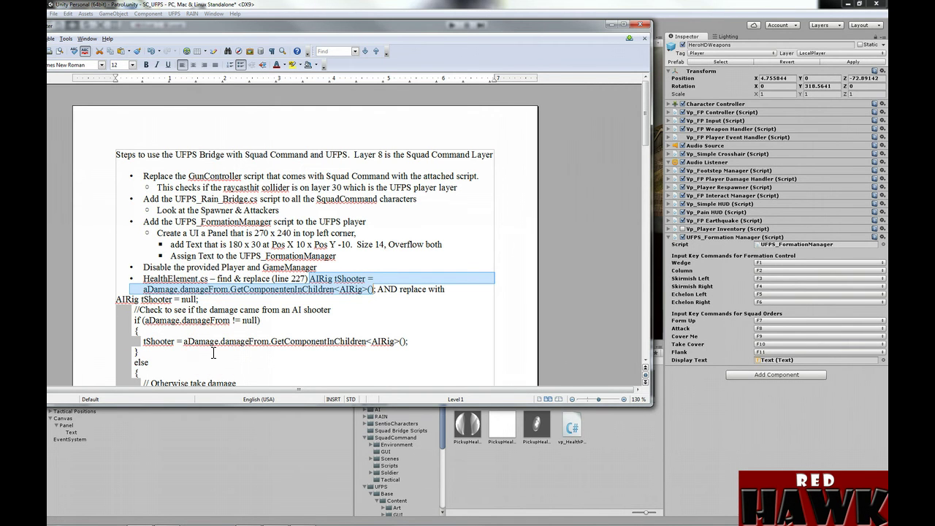
scroll(215, 344, down, 2)
scroll(216, 343, down, 2)
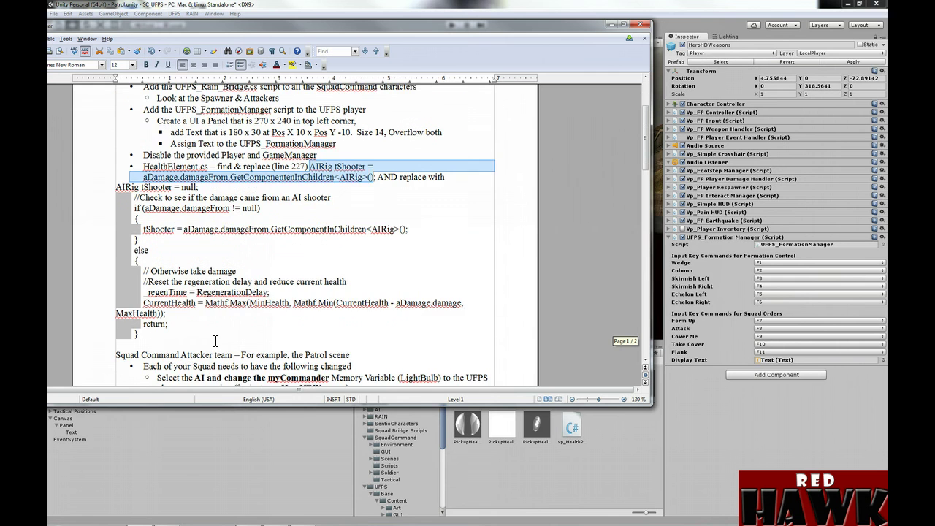
scroll(215, 341, up, 2)
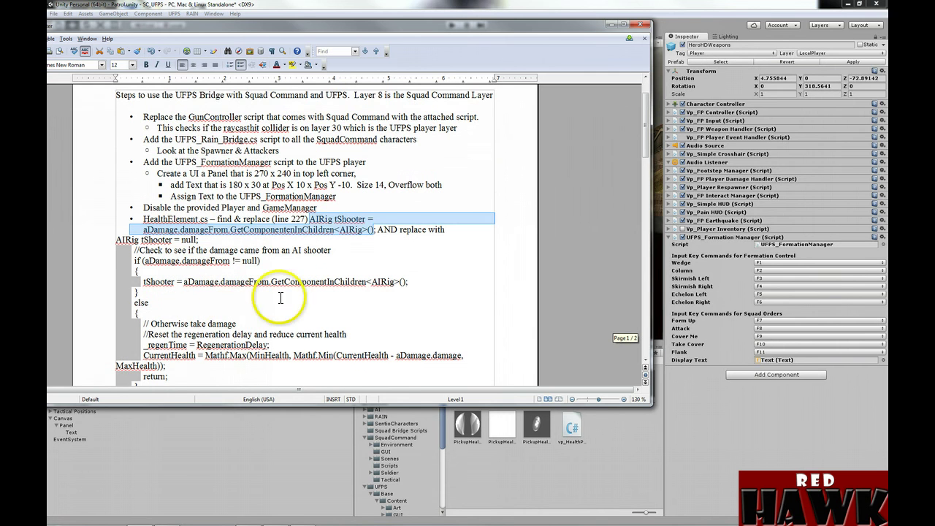
Step: Set HeroHDWeapons as myCommander in AttSoldier's AI Memory and confirm its Team stays B
key(alt+Tab)
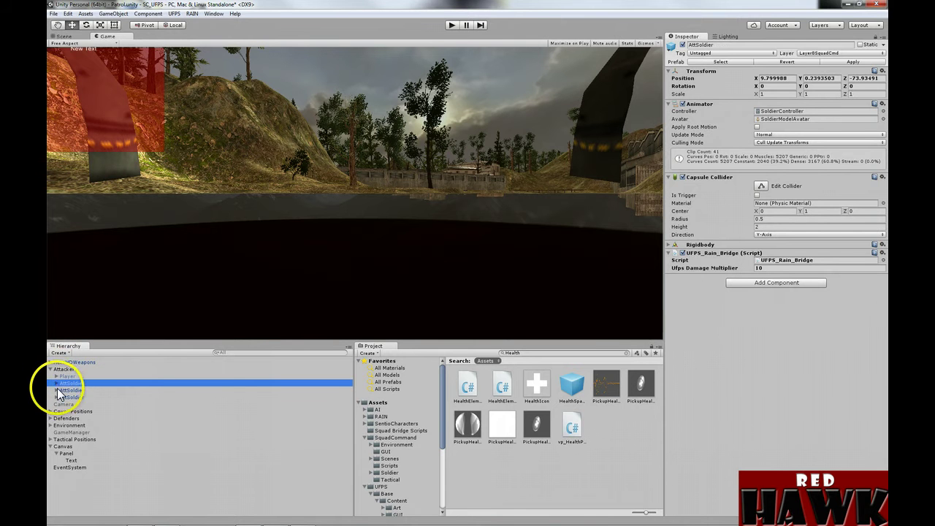
click(56, 383)
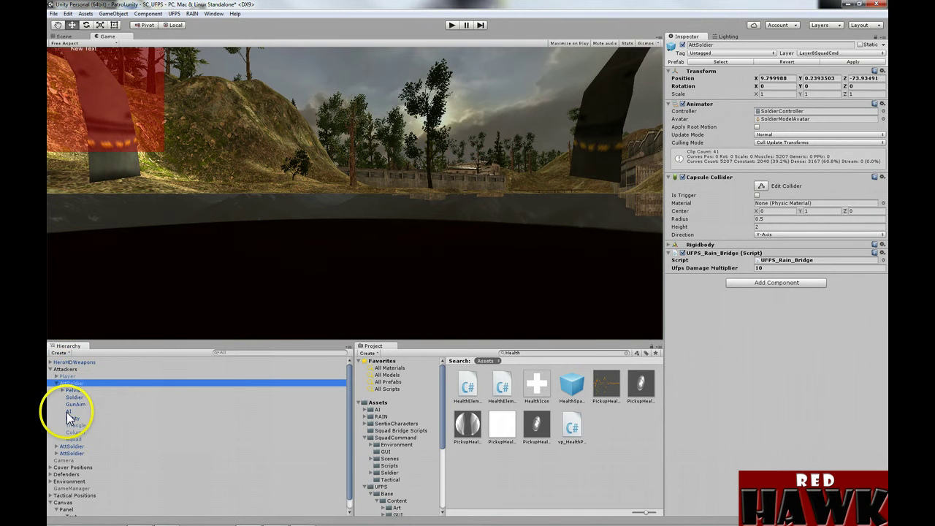
click(70, 411)
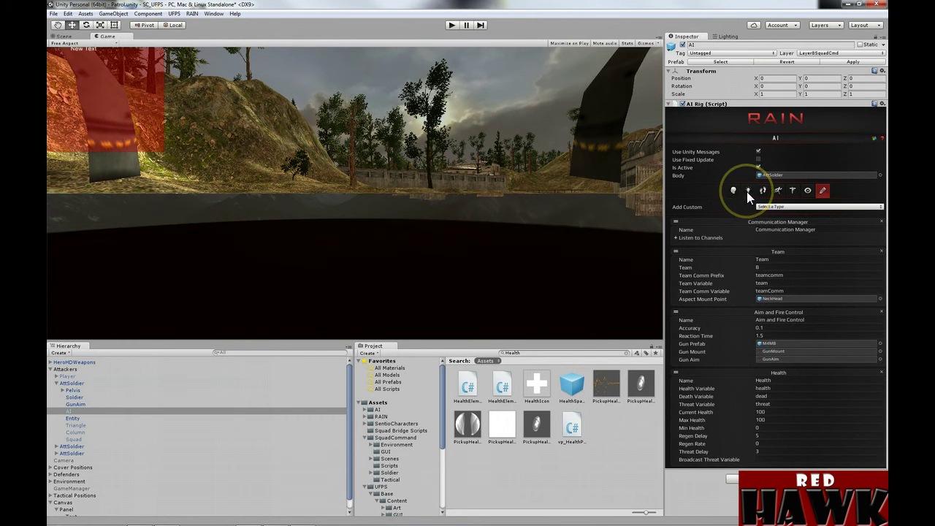
click(747, 190)
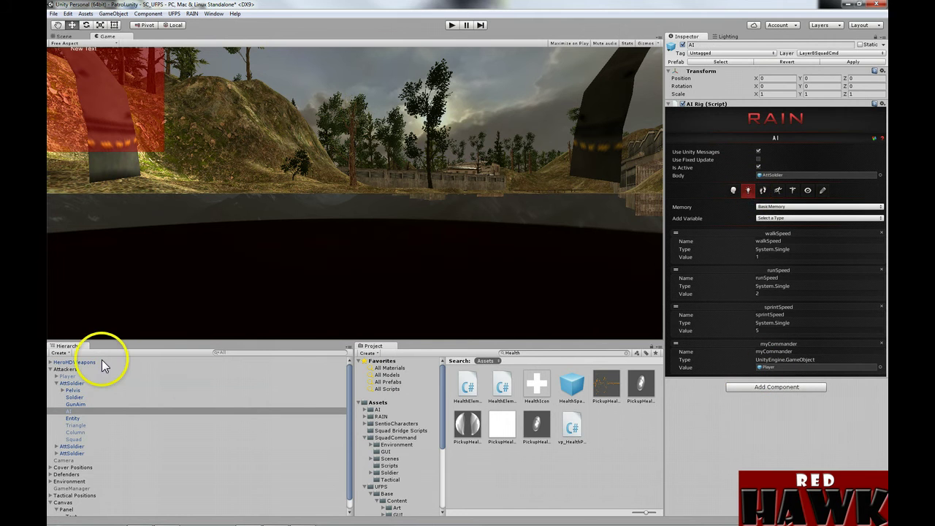
drag(79, 361, 767, 371)
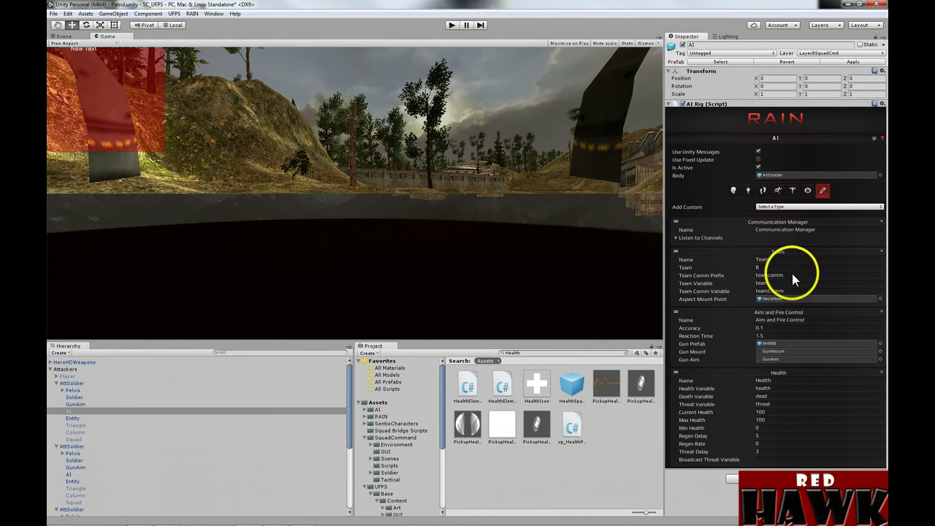
click(761, 268)
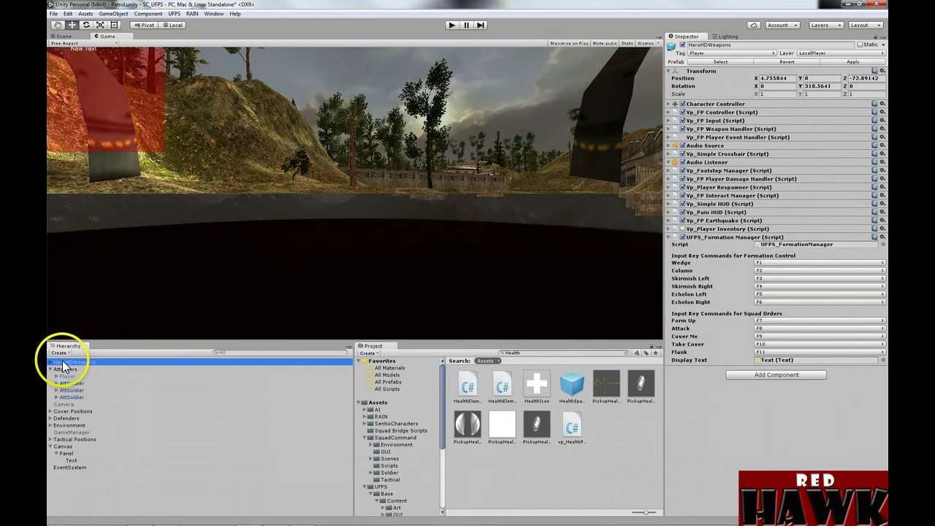
Step: Create an empty child of HeroHDWeapons, enter the name Squad, and set layer Layer8SquadCmd
click(61, 353)
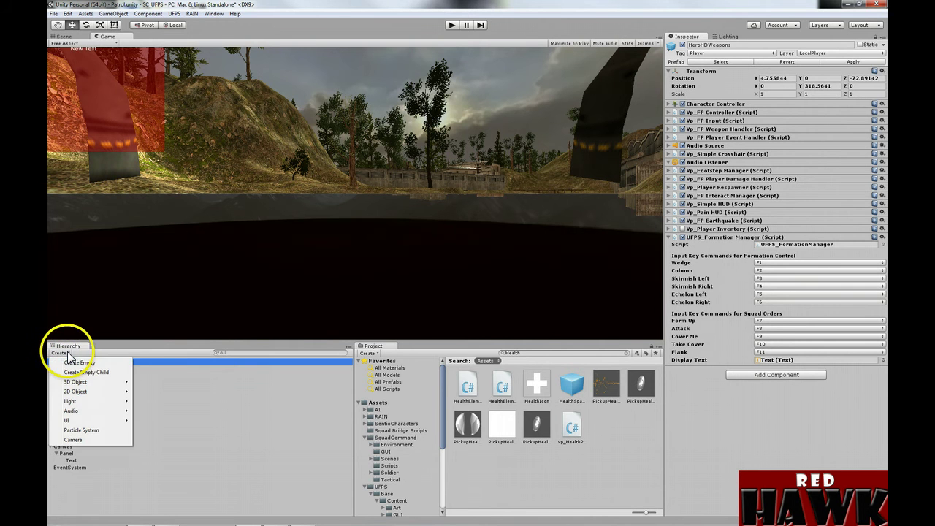
click(87, 373)
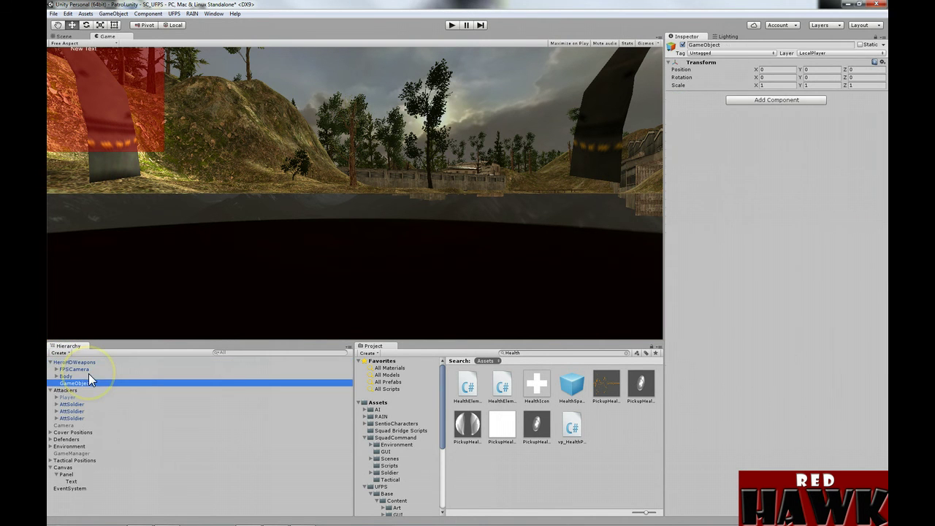
click(742, 45)
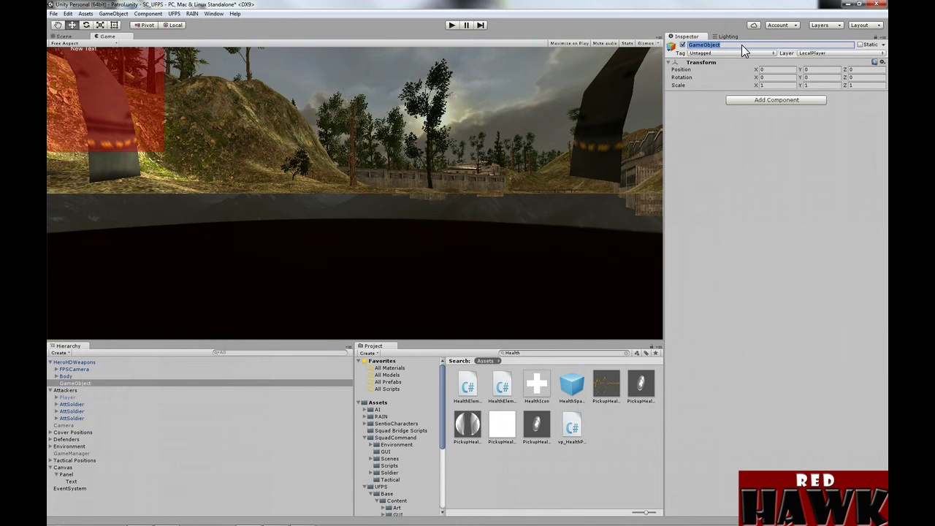
text(Squad)
click(828, 52)
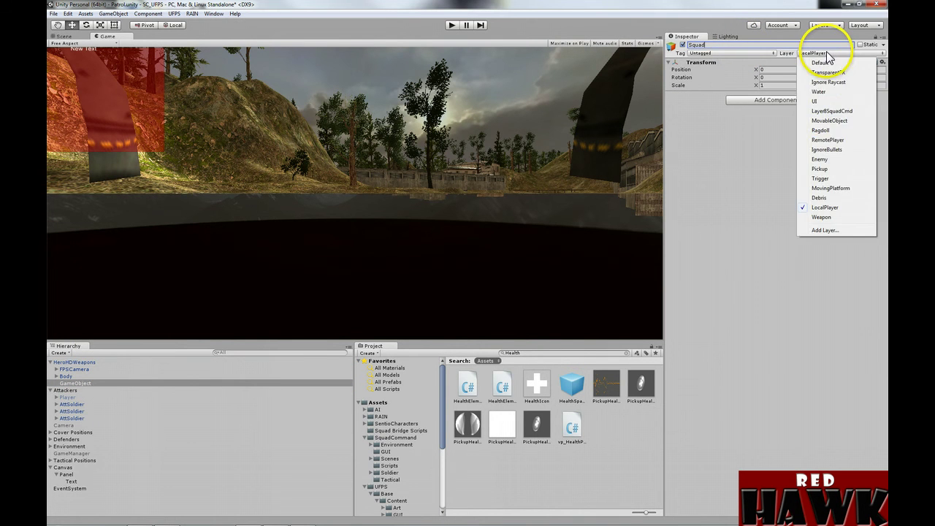
click(833, 111)
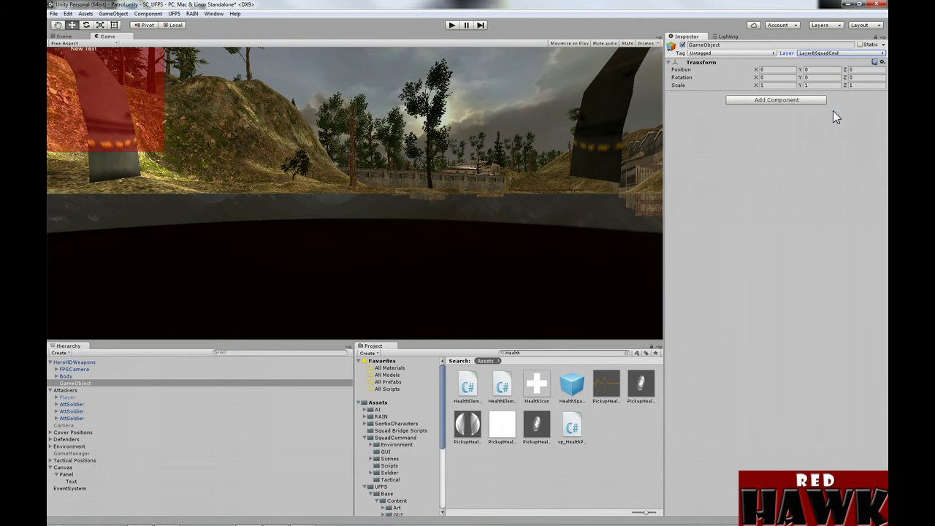
click(789, 100)
Step: Add a Fire Team Formation Harness with HeroHDWeapons as Leader and rename the object Squad
click(764, 213)
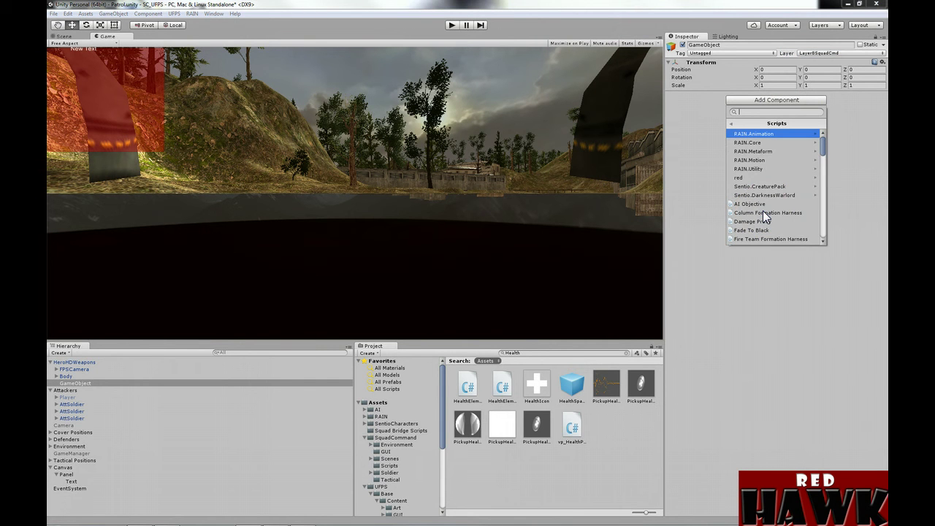
scroll(763, 210, down, 3)
click(778, 188)
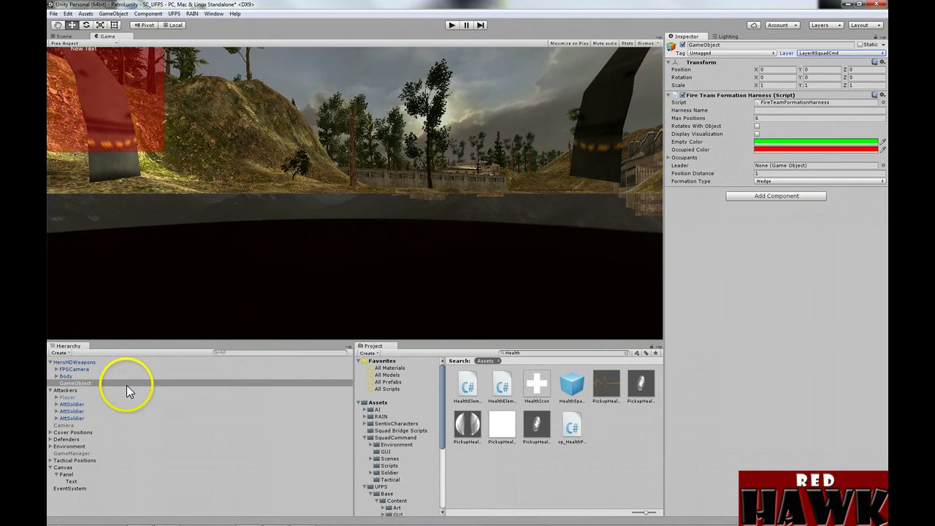
drag(73, 362, 815, 166)
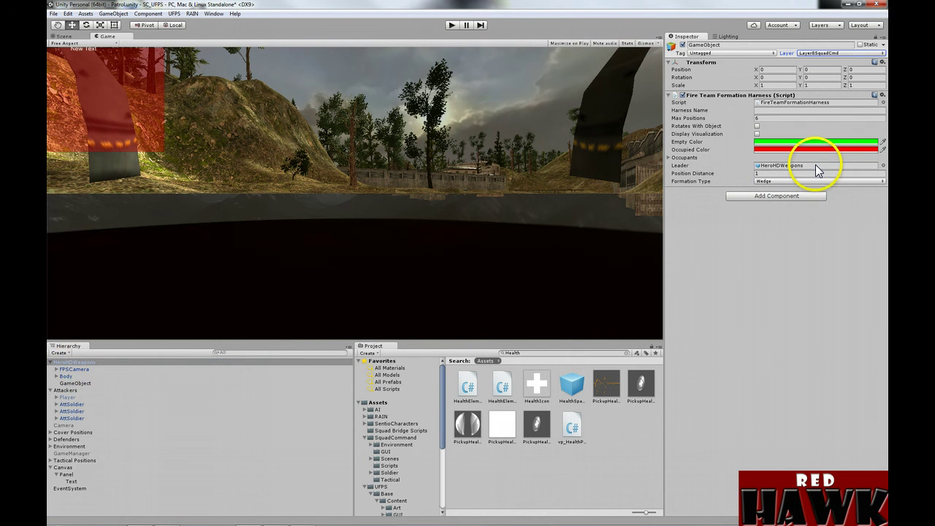
click(722, 44)
text(Sq)
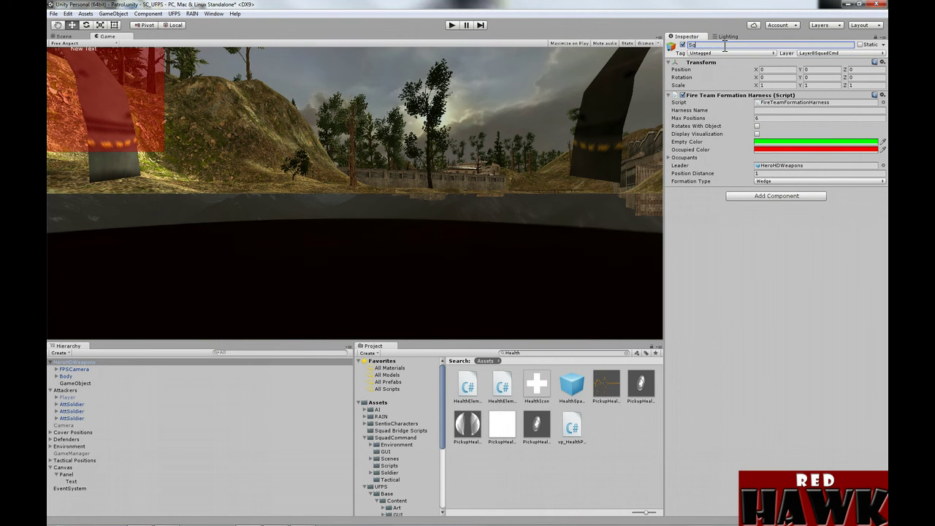
text(uad)
key(Return)
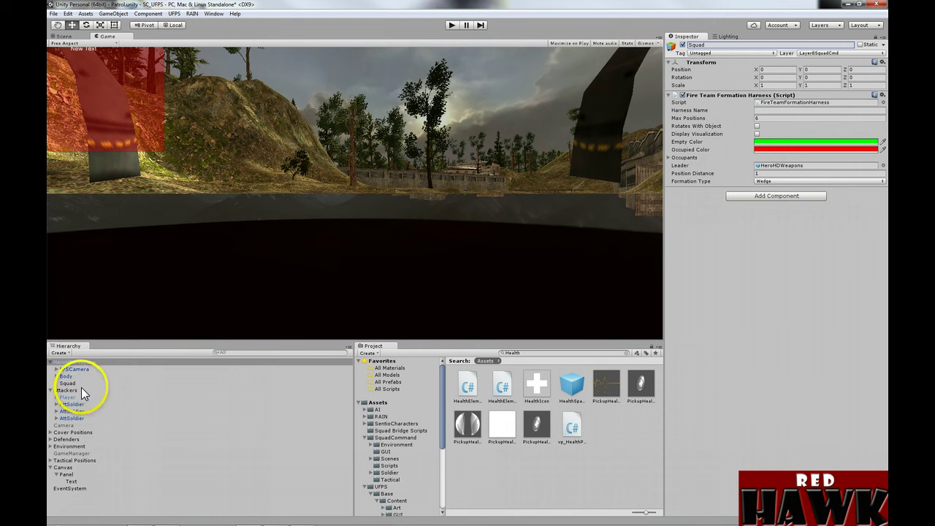
Step: Create a RAIN Entity and move it directly under HeroHDWeapons
click(192, 14)
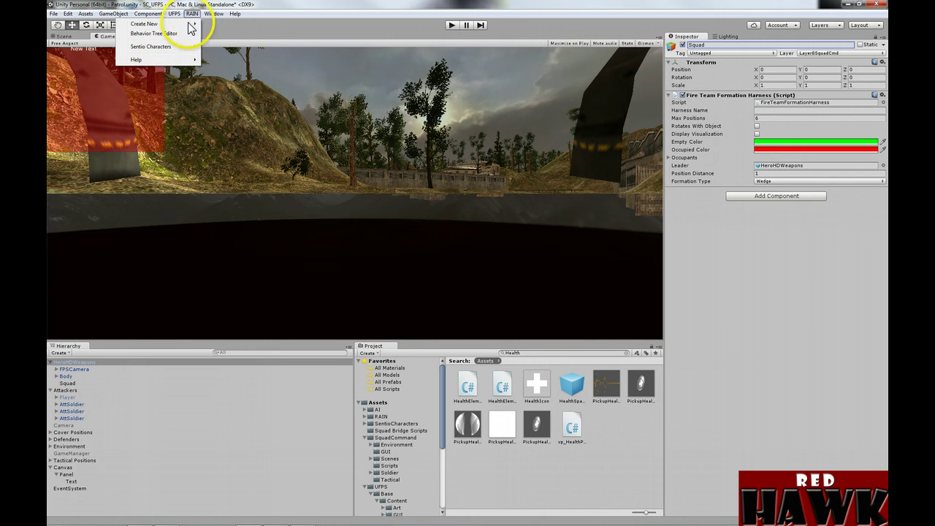
mouse_move(187, 24)
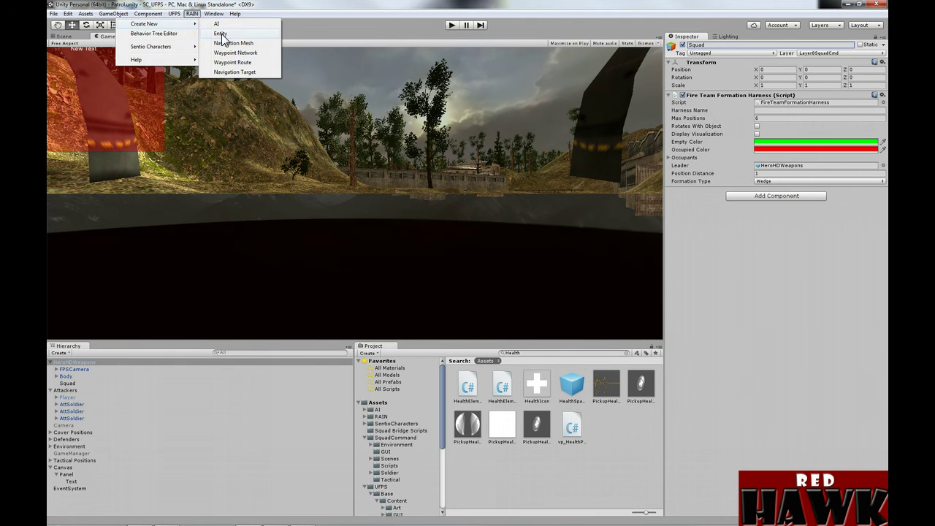
click(221, 33)
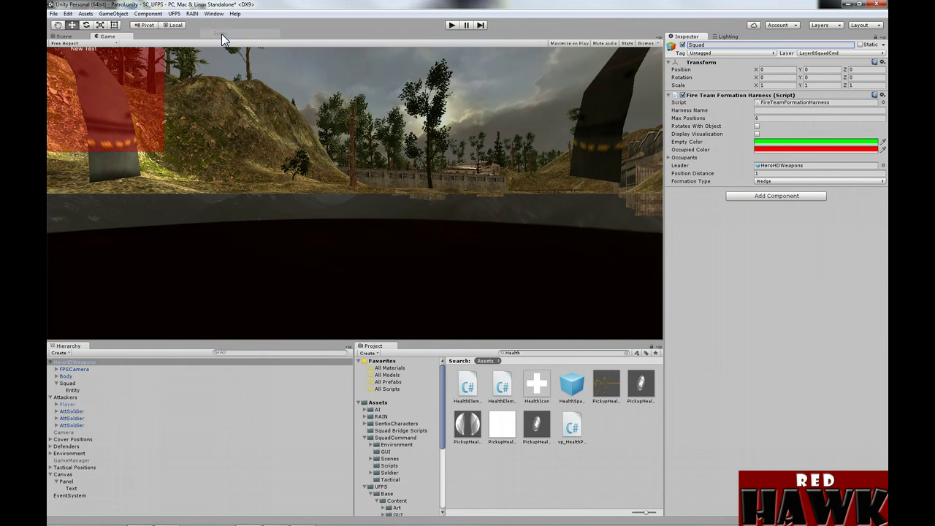
click(74, 392)
drag(74, 393, 73, 362)
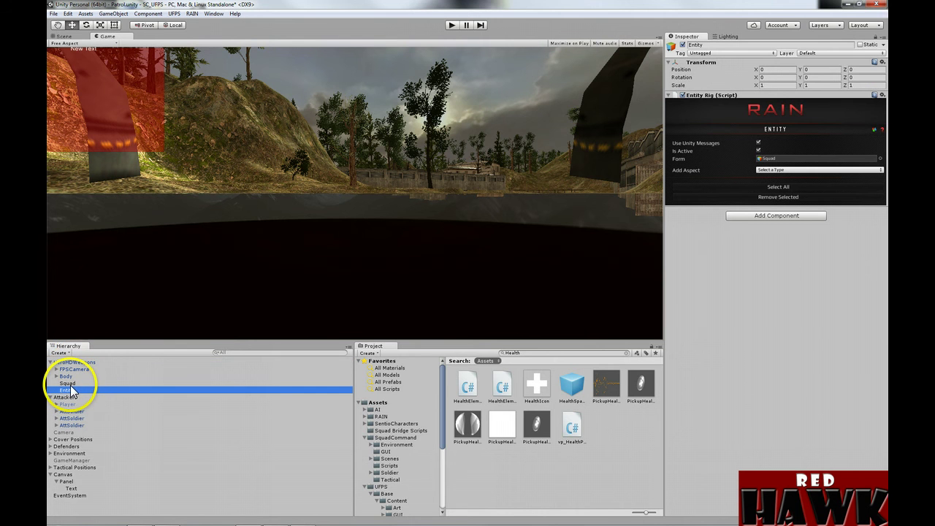
Step: Add a team aspect named Team to the Entity, set to team B
click(802, 175)
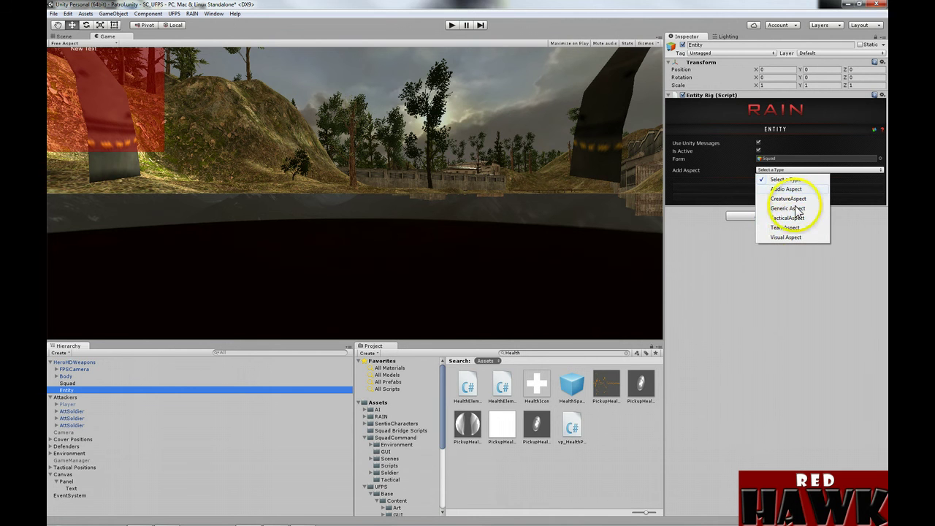
click(795, 231)
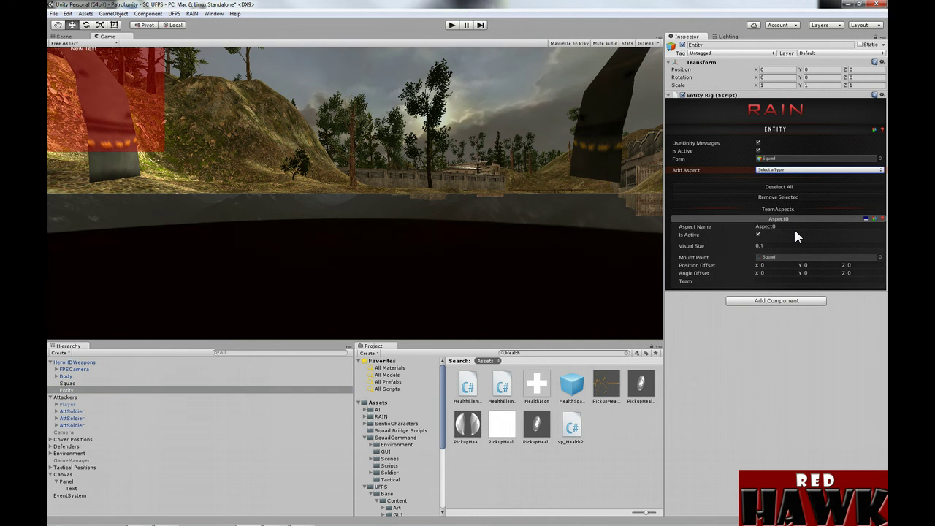
click(792, 230)
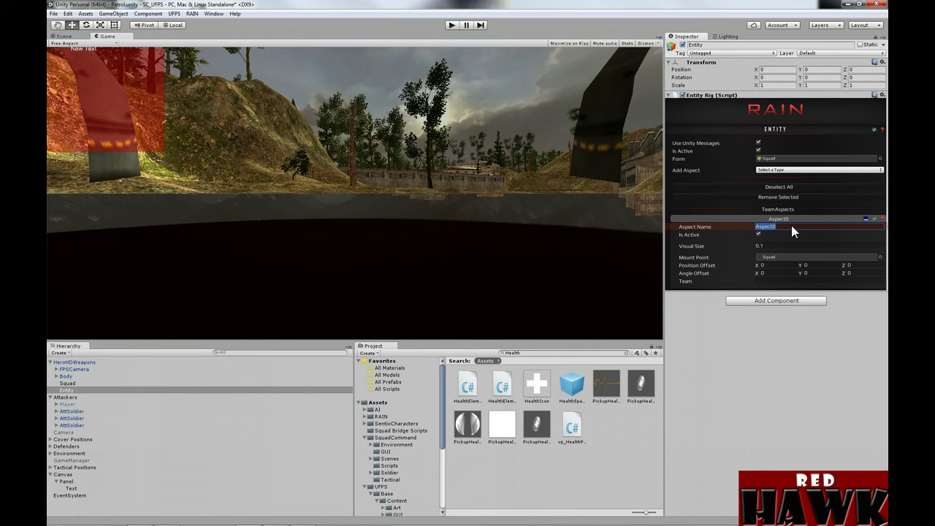
text(Team)
click(762, 281)
text(B)
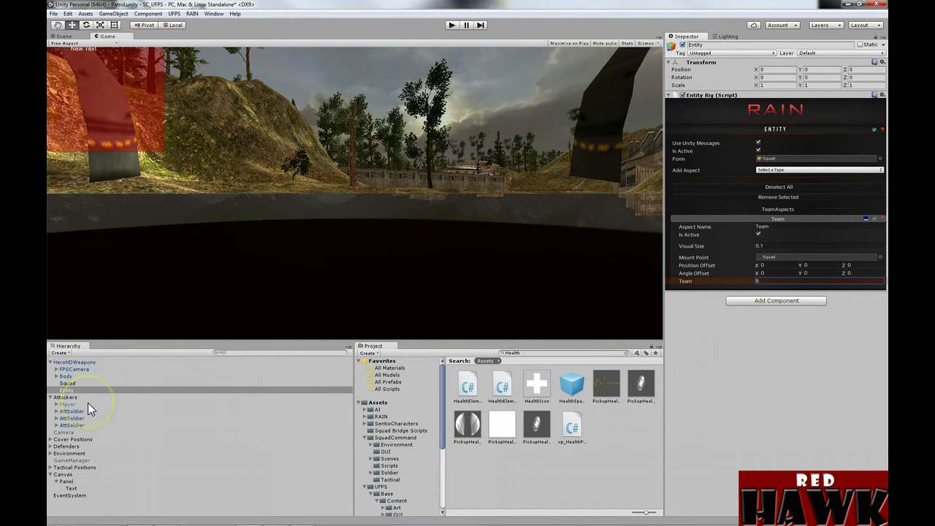
Step: Mount the Team aspect on the Head bone via Body > Reference > Hips > Spine > Neck
click(58, 376)
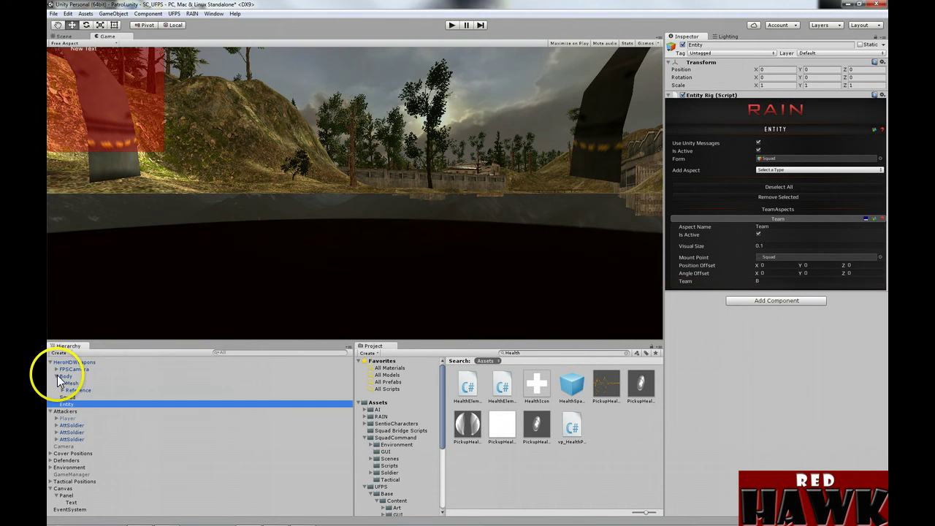
click(62, 389)
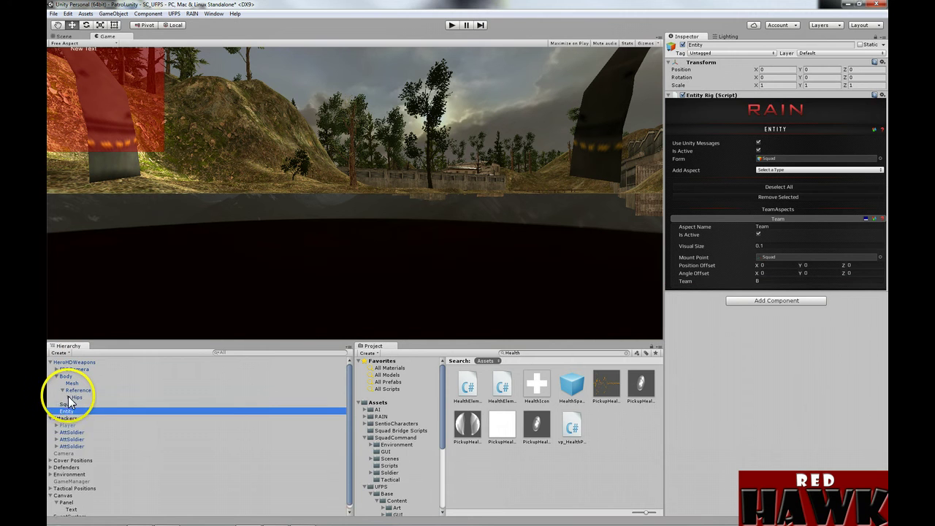
click(68, 397)
click(75, 418)
click(81, 425)
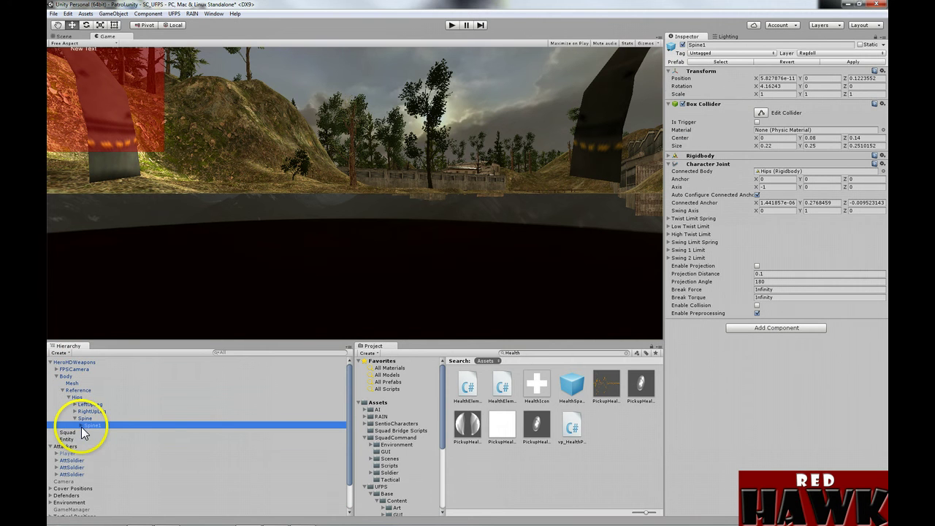
click(80, 425)
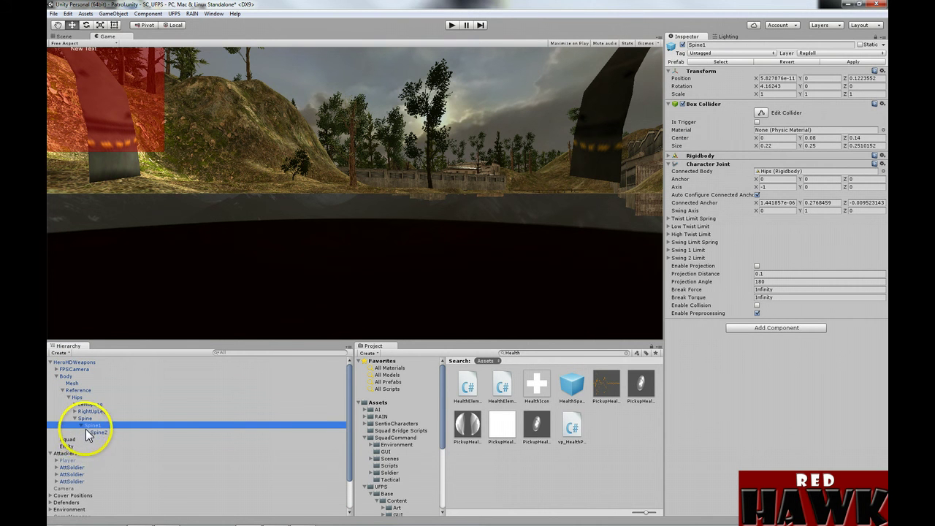
click(86, 431)
click(92, 439)
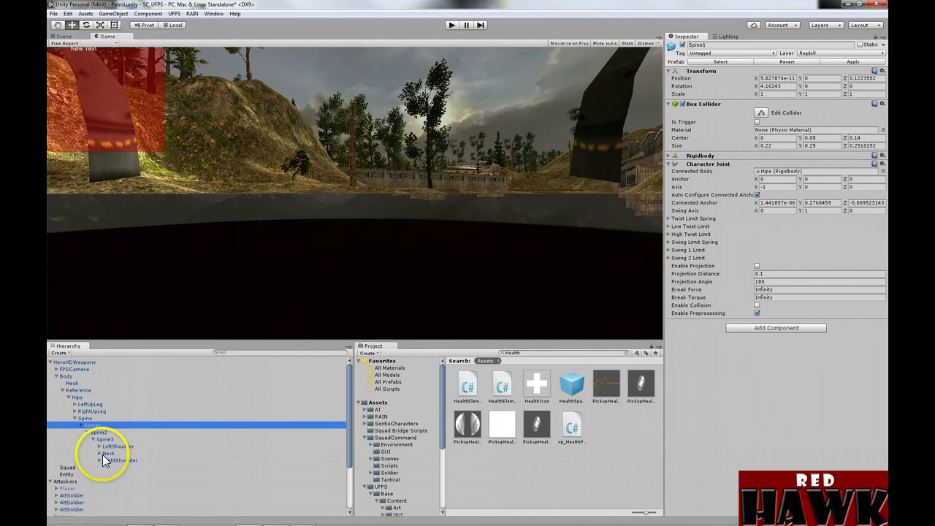
click(99, 454)
click(66, 481)
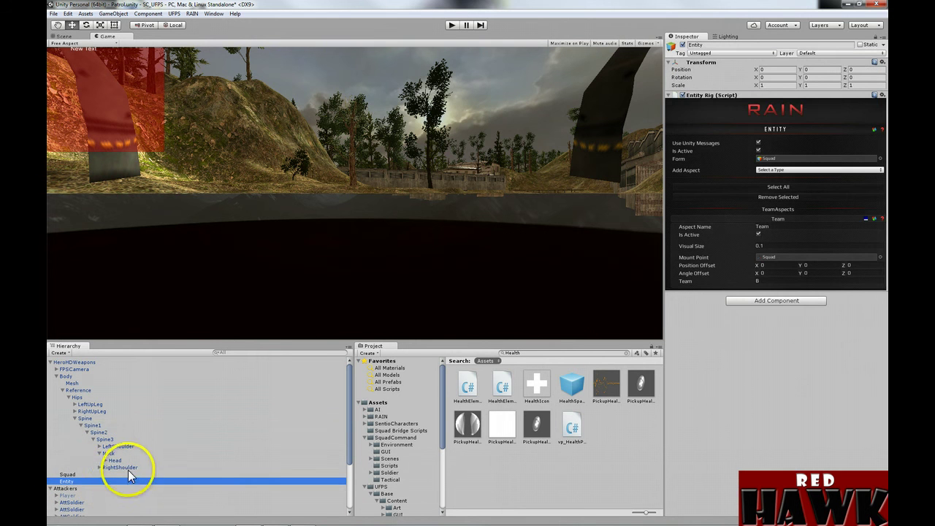
drag(117, 459, 784, 257)
click(788, 274)
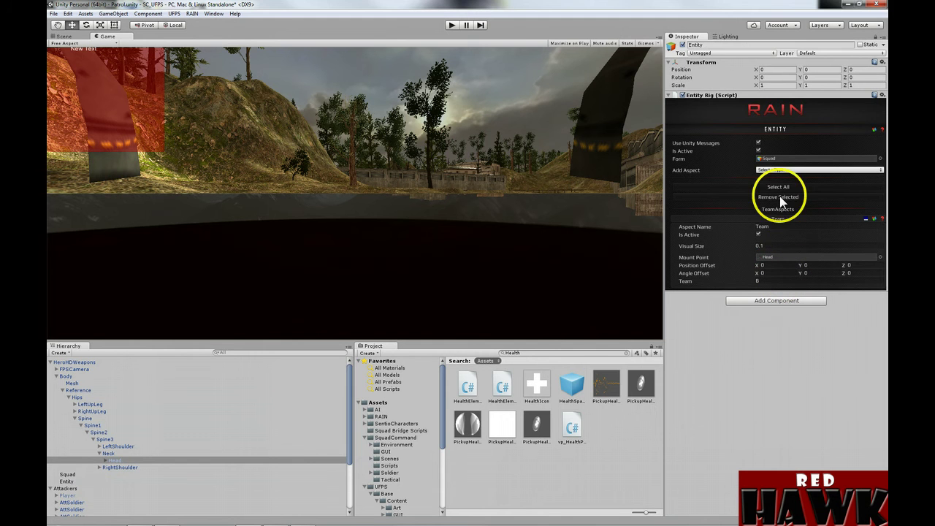
Step: Add a Visual aspect named aimpoint to the Entity, mounted on the Head bone
click(790, 171)
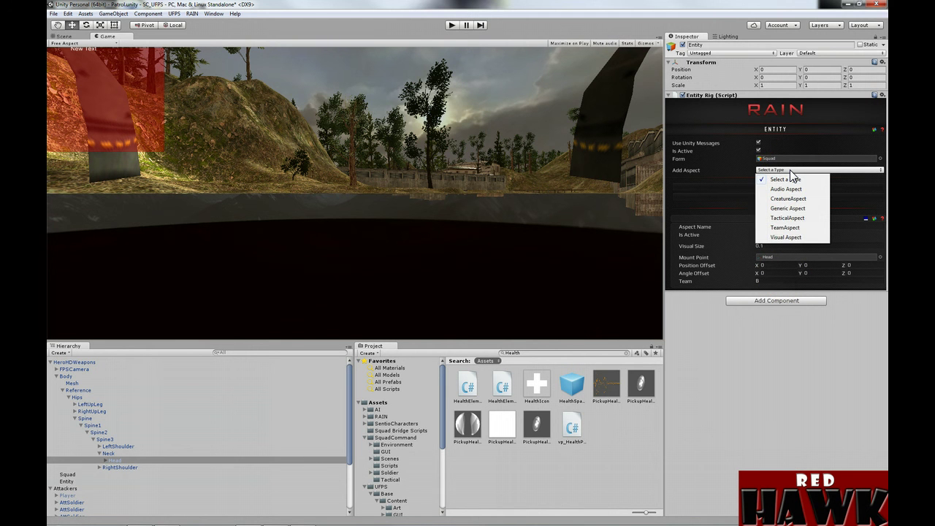
click(796, 237)
click(794, 278)
click(789, 312)
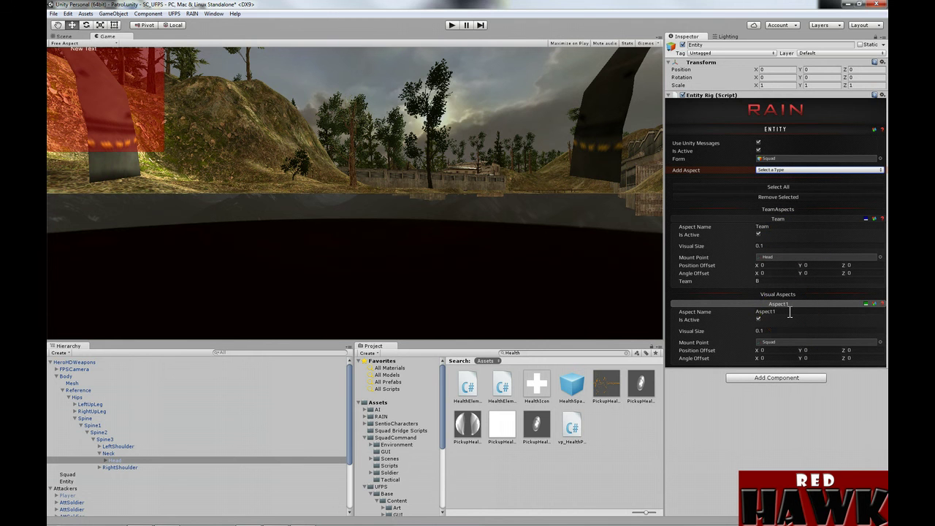
click(790, 312)
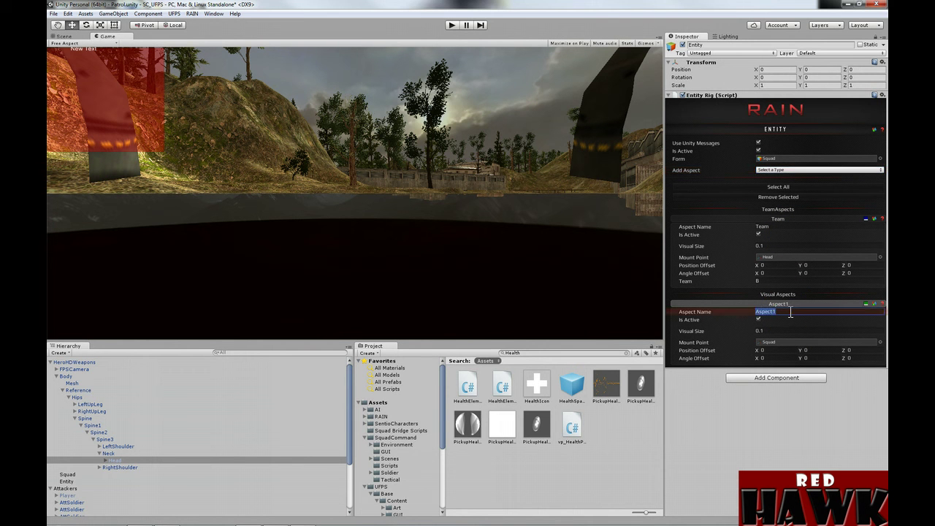
text(aimpoint)
click(144, 461)
drag(116, 462, 777, 344)
click(73, 362)
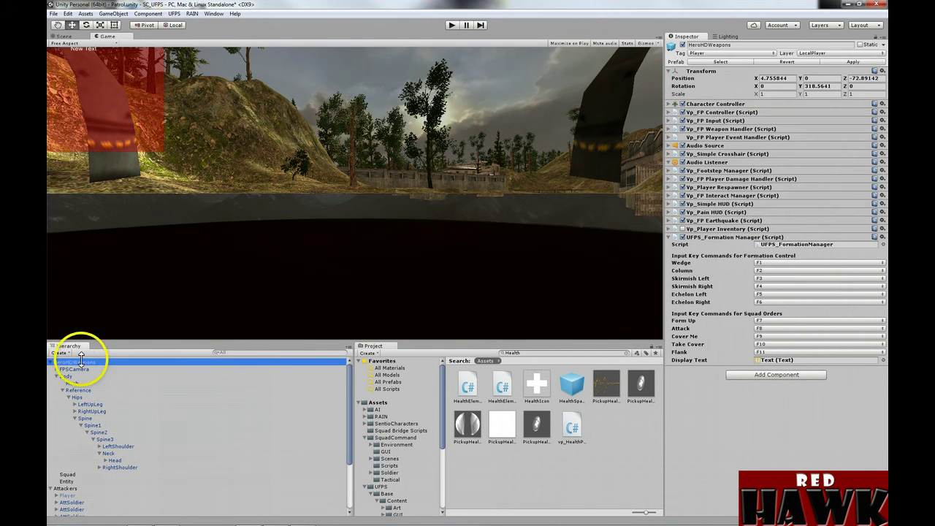
Step: Create a new RAIN AI object for the player
click(191, 14)
mouse_move(187, 25)
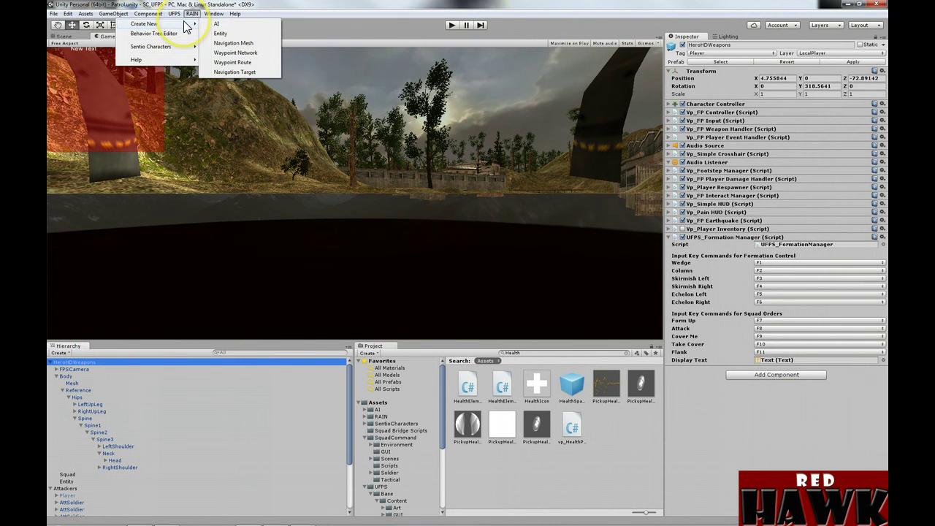
click(233, 27)
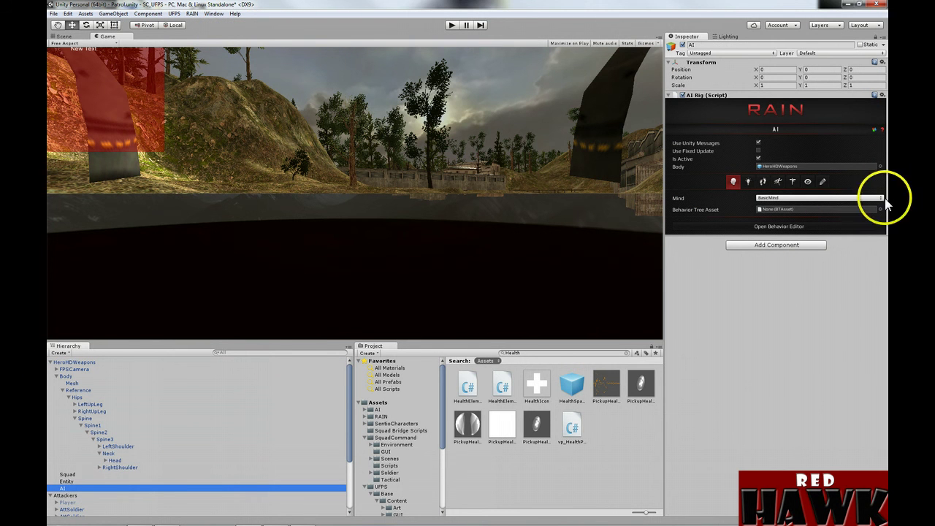
Step: Add Communication Manager and Team custom elements, team B, with the Team mounted on Head
click(823, 182)
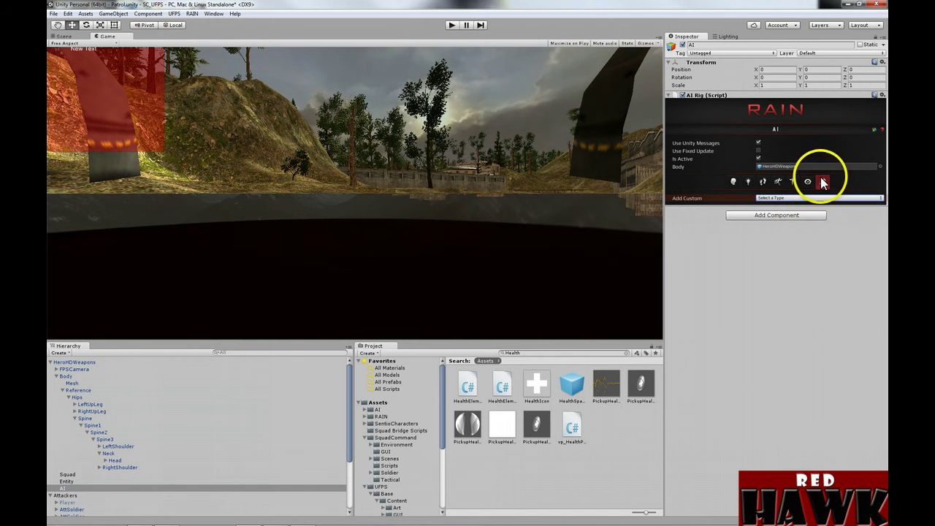
click(820, 198)
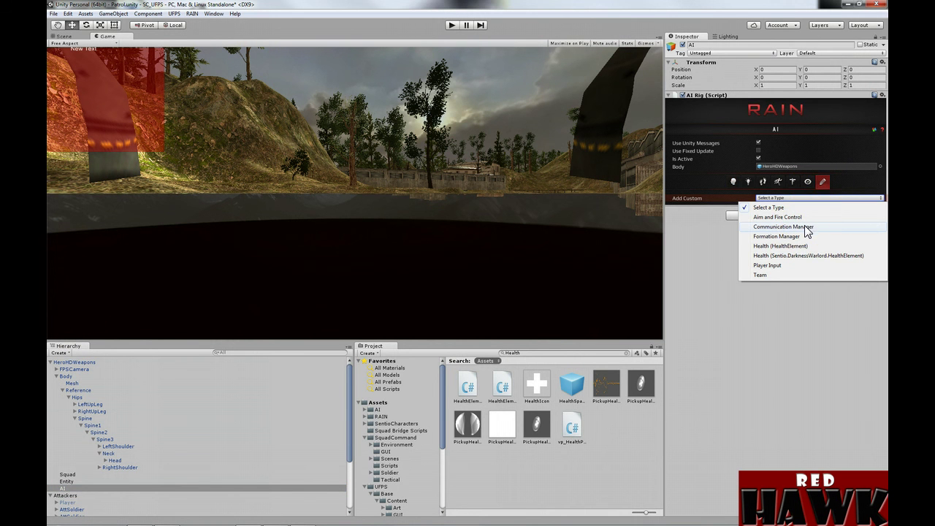
click(806, 228)
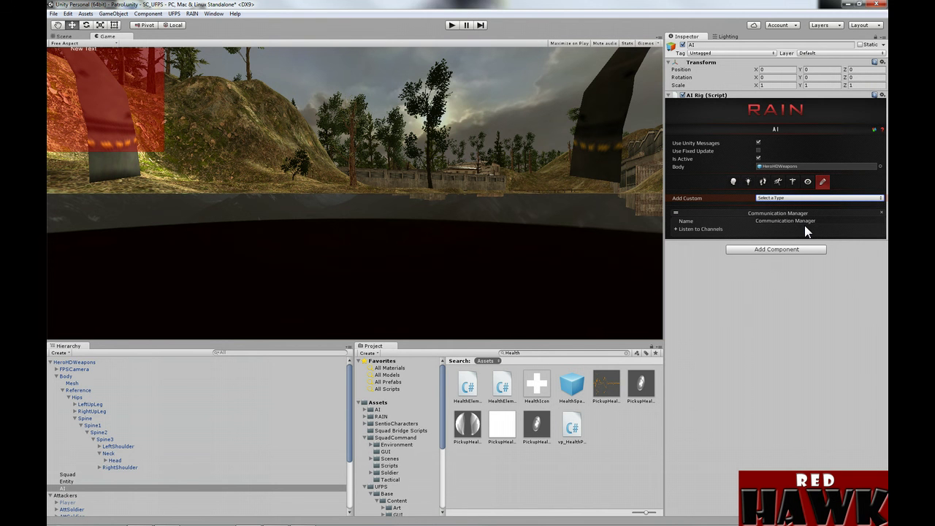
click(823, 199)
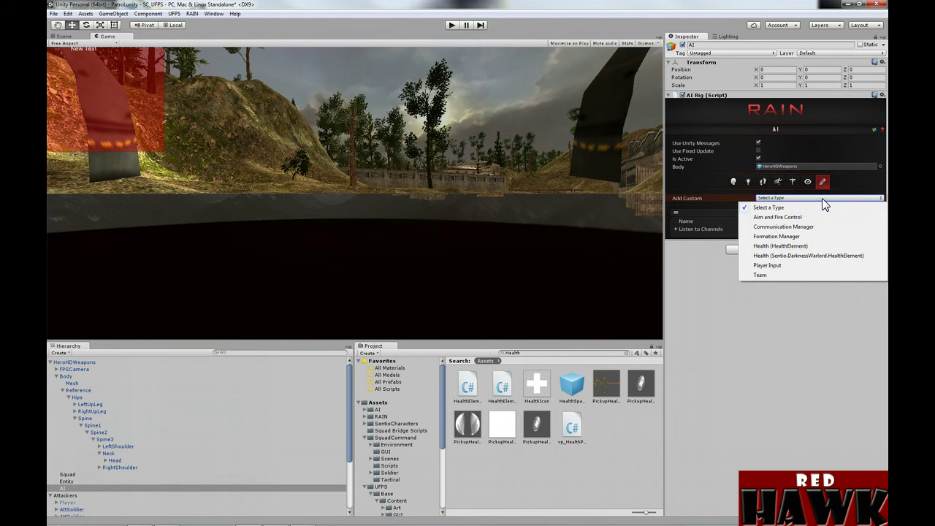
click(773, 278)
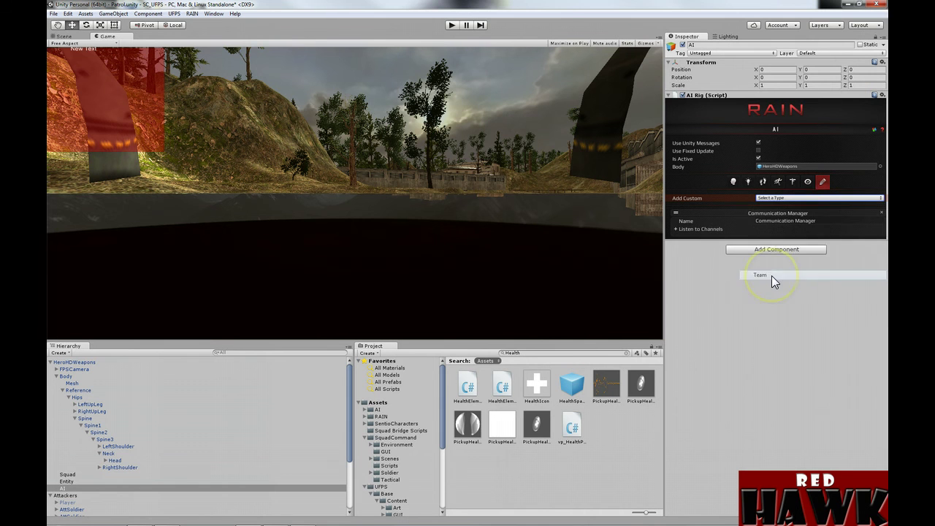
click(760, 258)
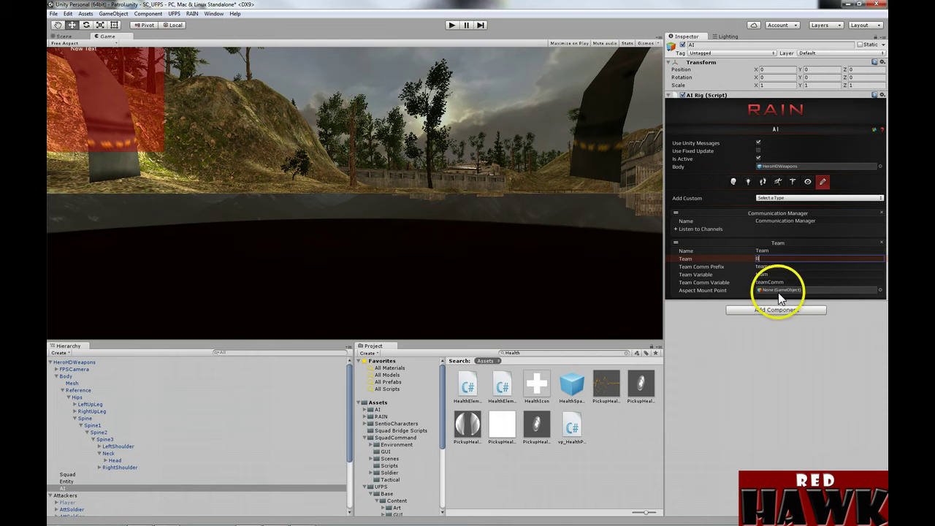
drag(117, 463, 781, 292)
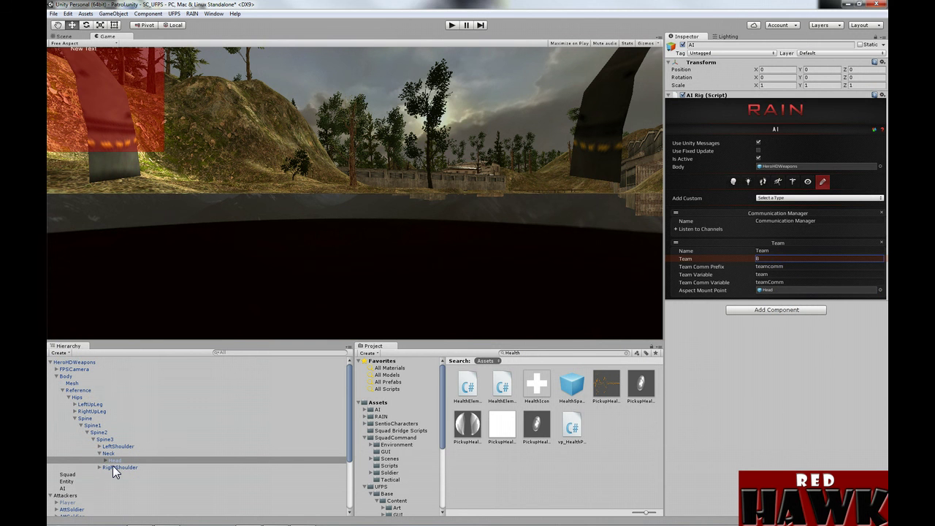
Step: Add a Formation Manager to the AI with Squad as current harness in wedge mode
click(801, 199)
click(794, 239)
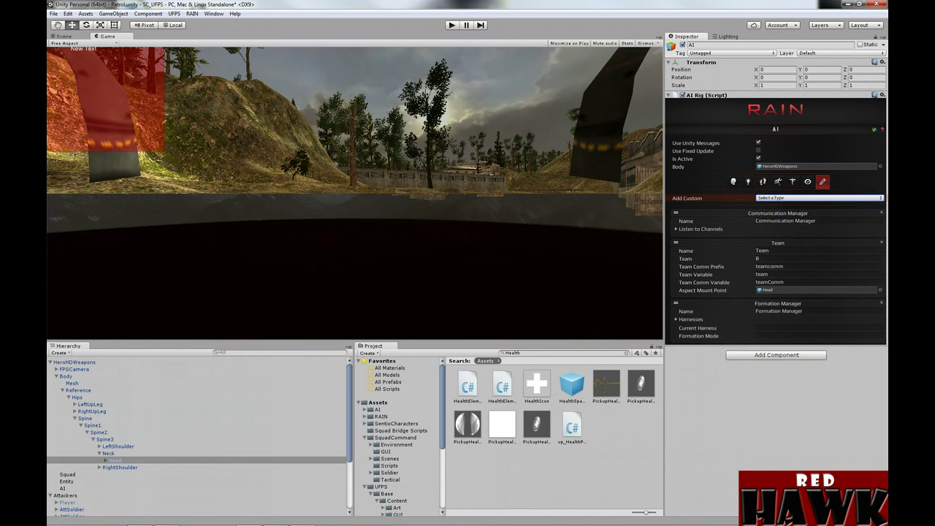
click(769, 329)
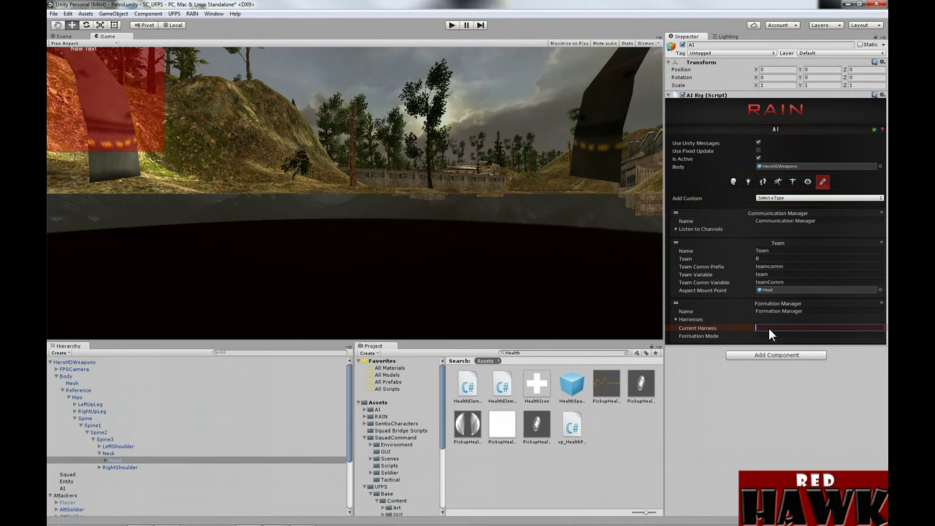
text(Squad)
click(777, 336)
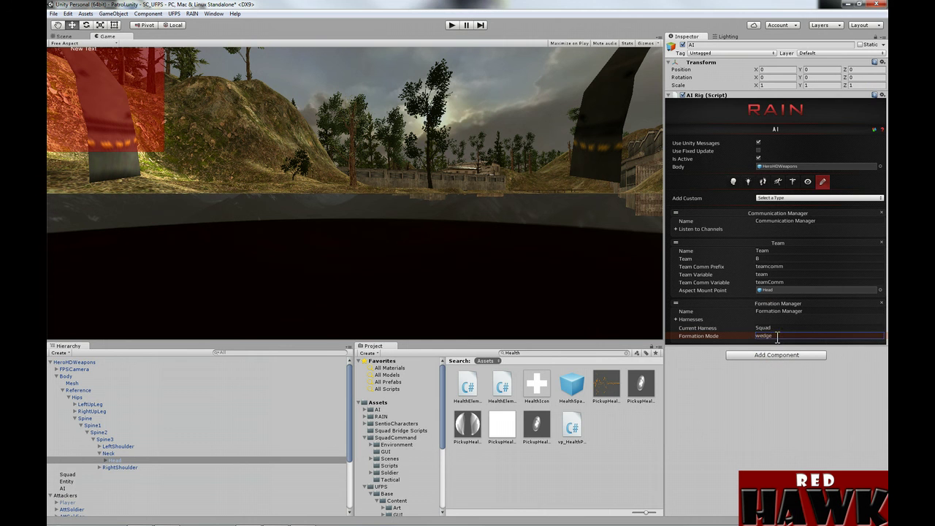
Step: Set the Squad object's formation harness name to Squad
drag(119, 509, 75, 473)
click(75, 474)
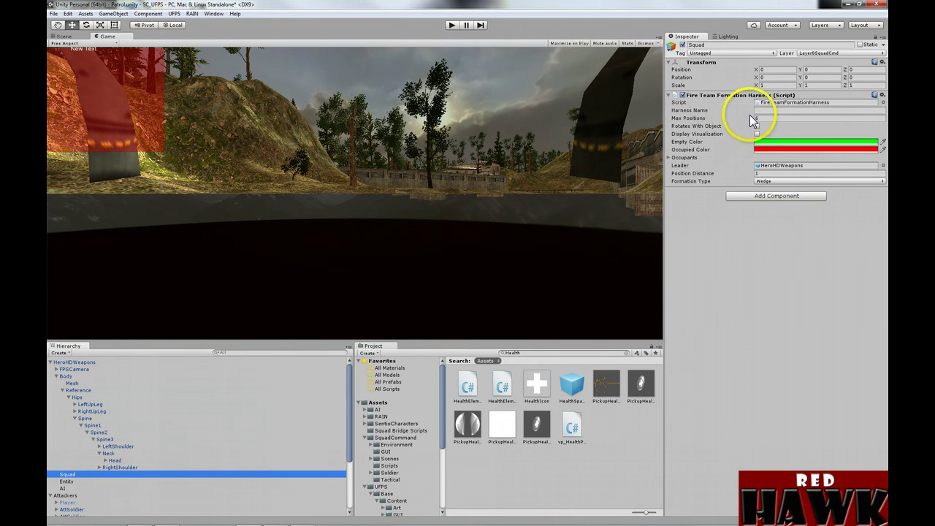
click(762, 110)
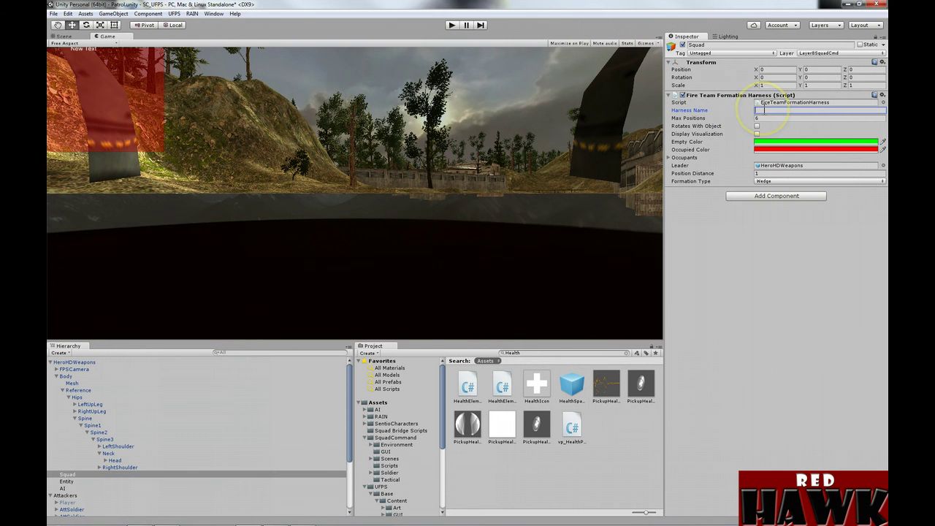
click(763, 110)
Step: Follow the pistol to its PistolBullet prefab and untick Require Damage Handler
click(73, 383)
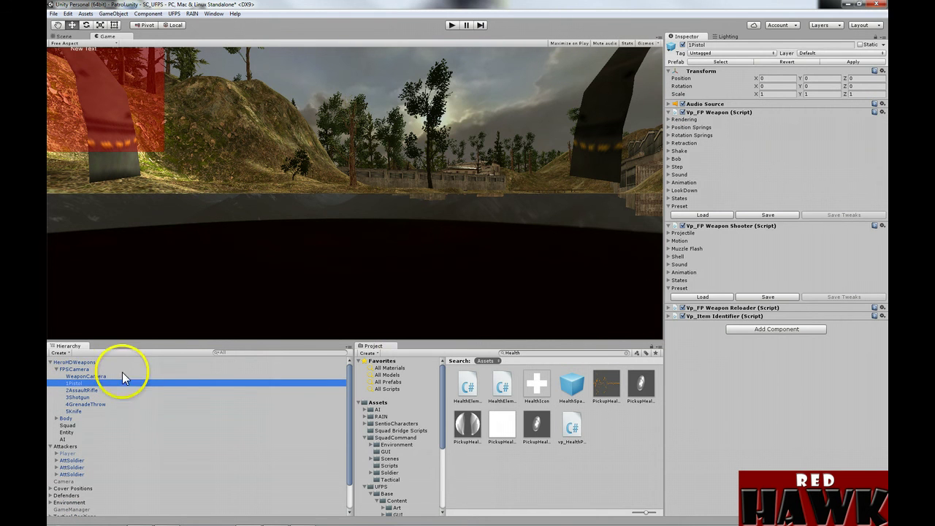
click(667, 234)
click(667, 234)
click(774, 268)
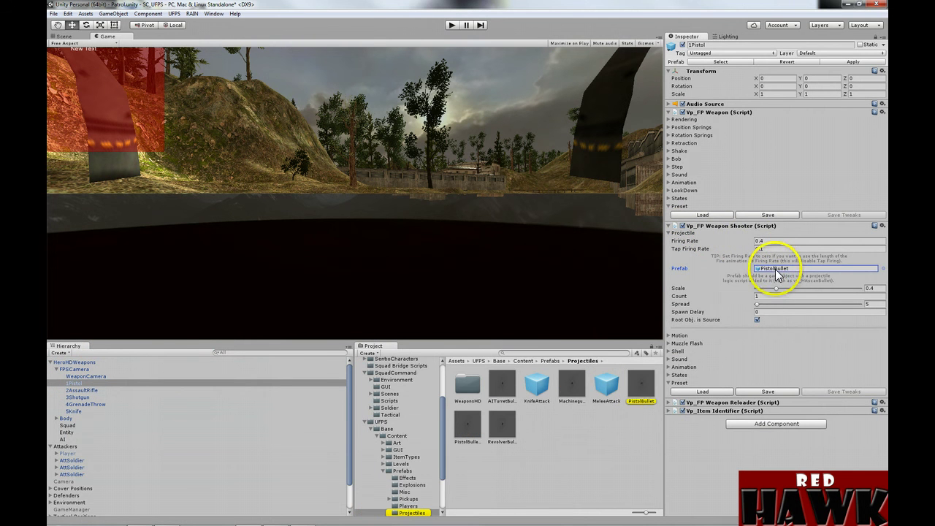
click(650, 390)
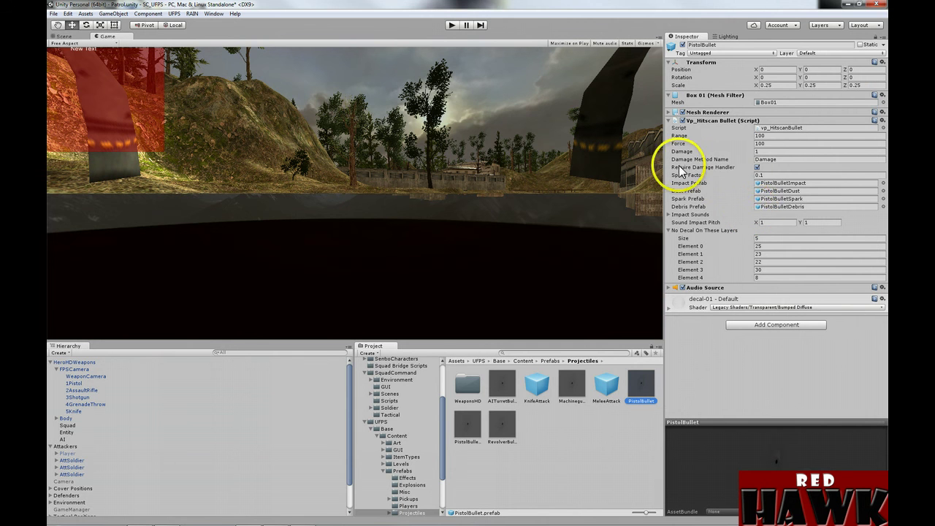
click(757, 167)
Step: Turn off Require Damage Handler on the MachinegunBullet and RevolverBullet prefabs
click(607, 389)
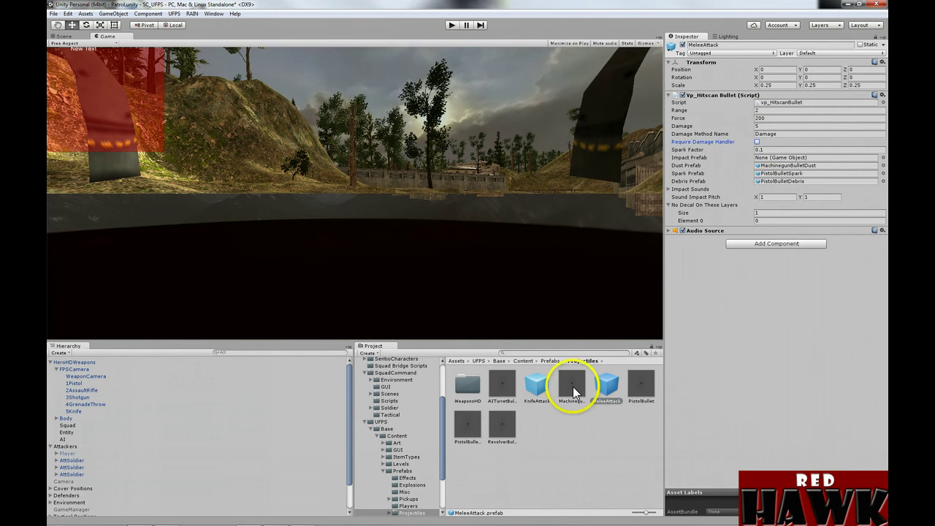
click(571, 387)
click(757, 168)
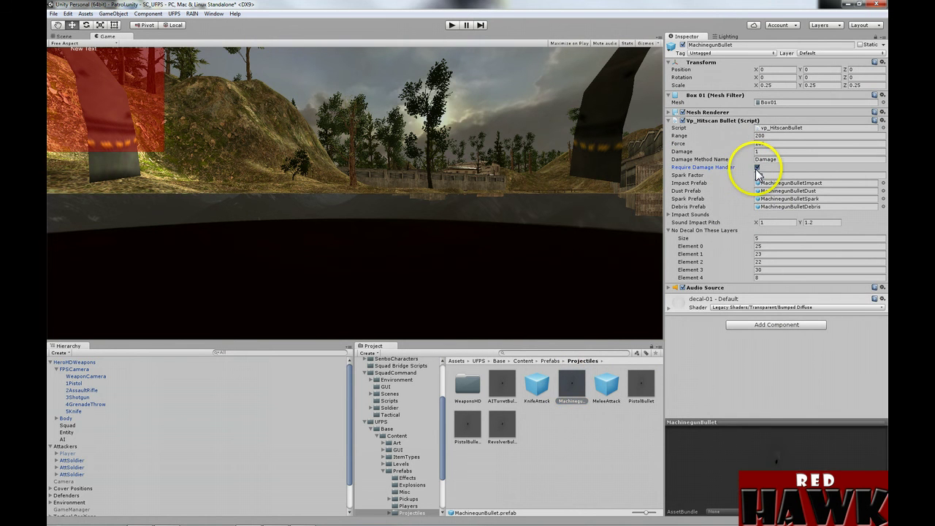
click(535, 385)
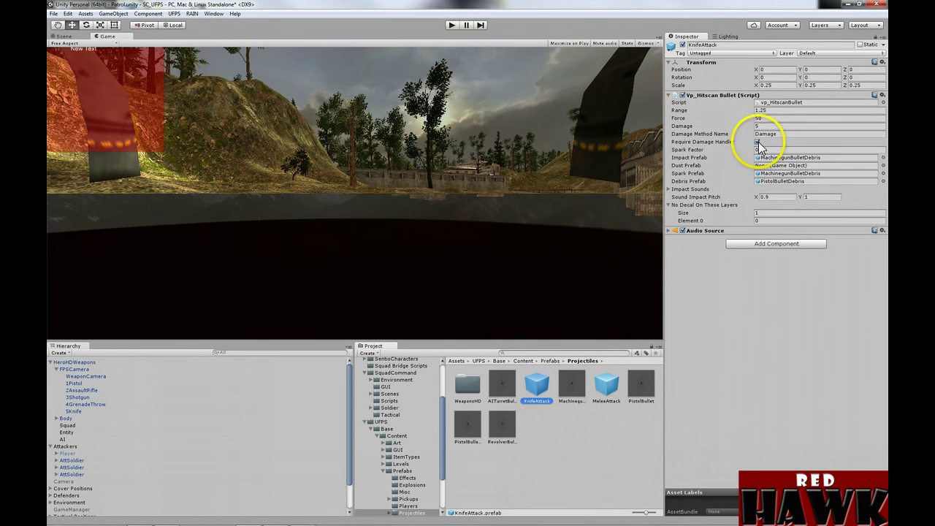
click(502, 386)
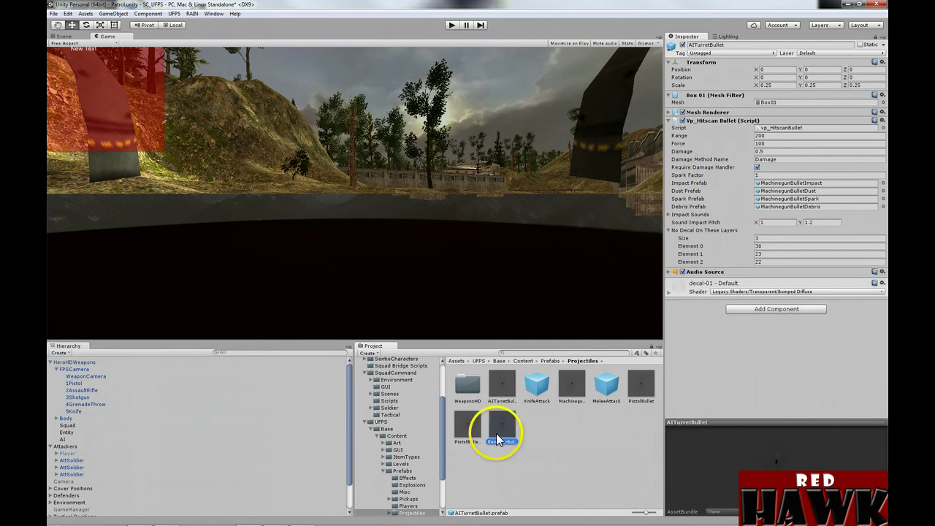
click(496, 433)
click(757, 167)
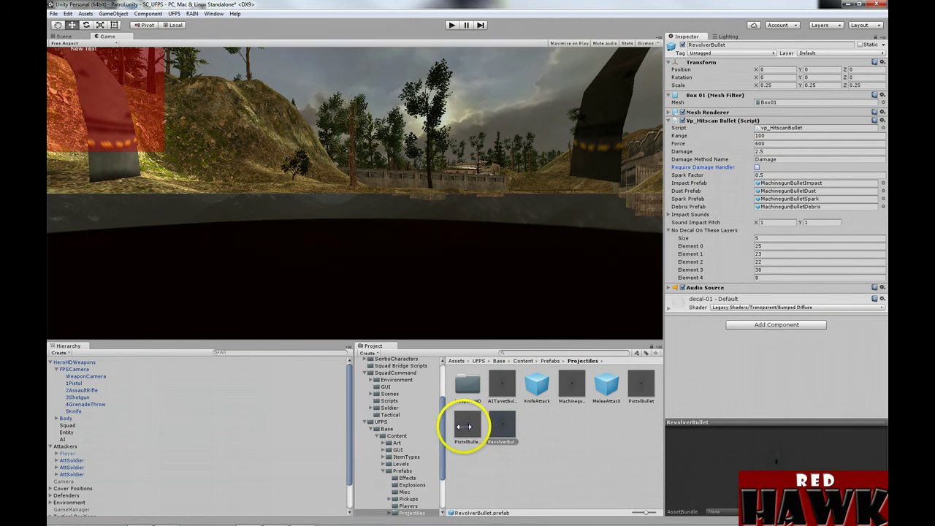
click(468, 424)
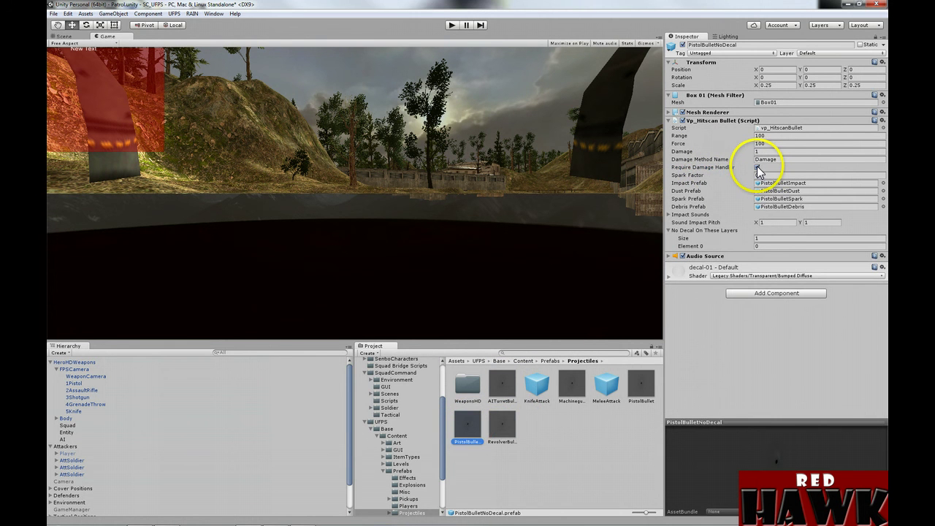
Step: Trace 4GrenadeThrow through GrenadeLive to GrenadeExplosion and untick its Require Damage Handler
click(86, 406)
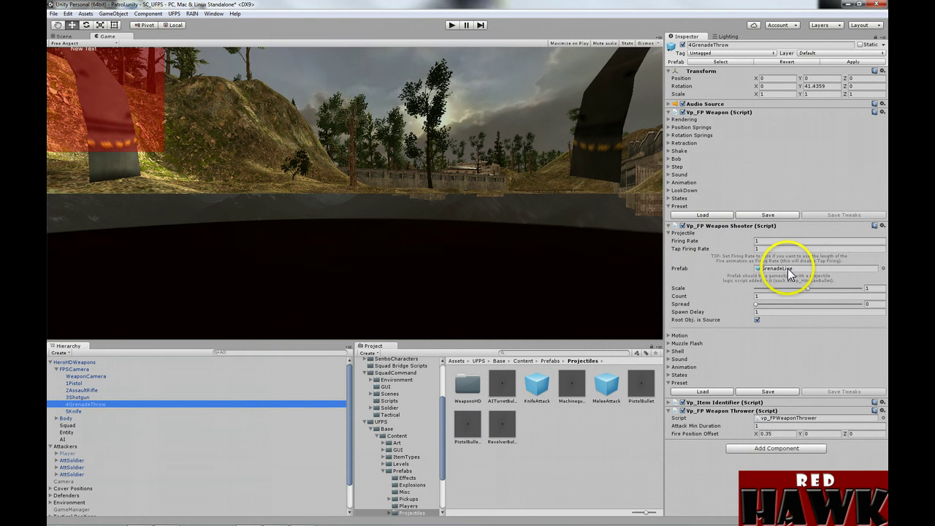
click(788, 271)
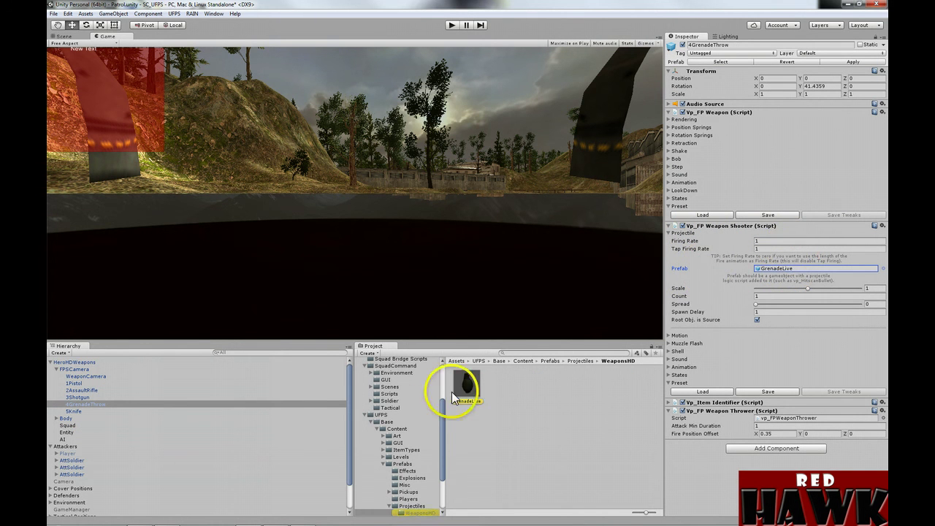
click(468, 386)
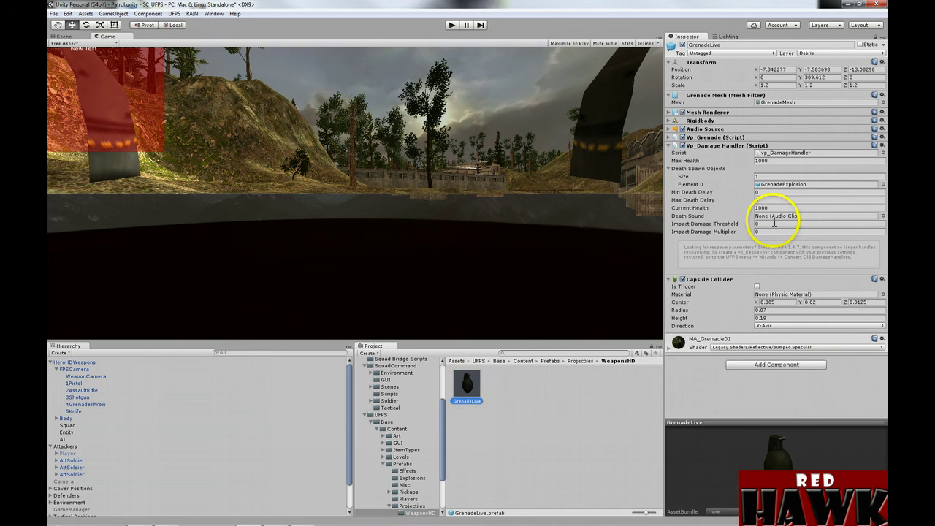
click(673, 170)
click(673, 170)
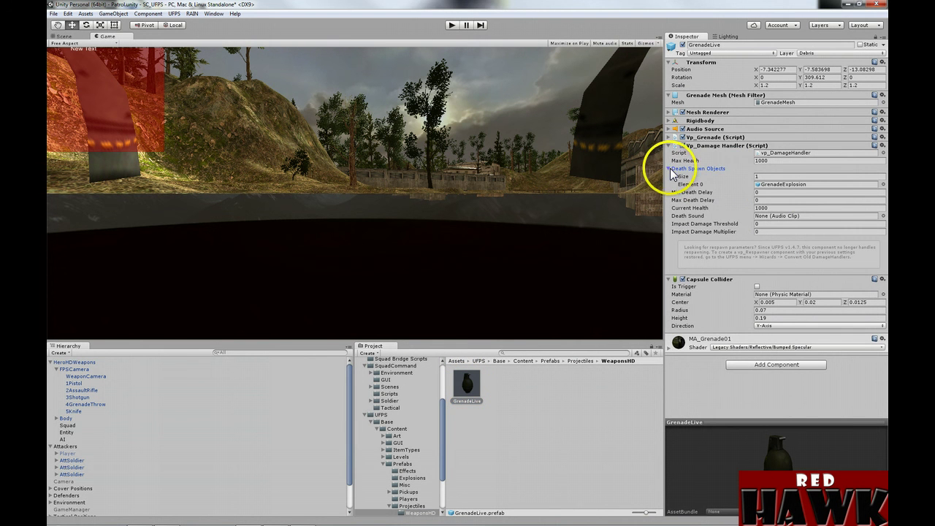
click(791, 183)
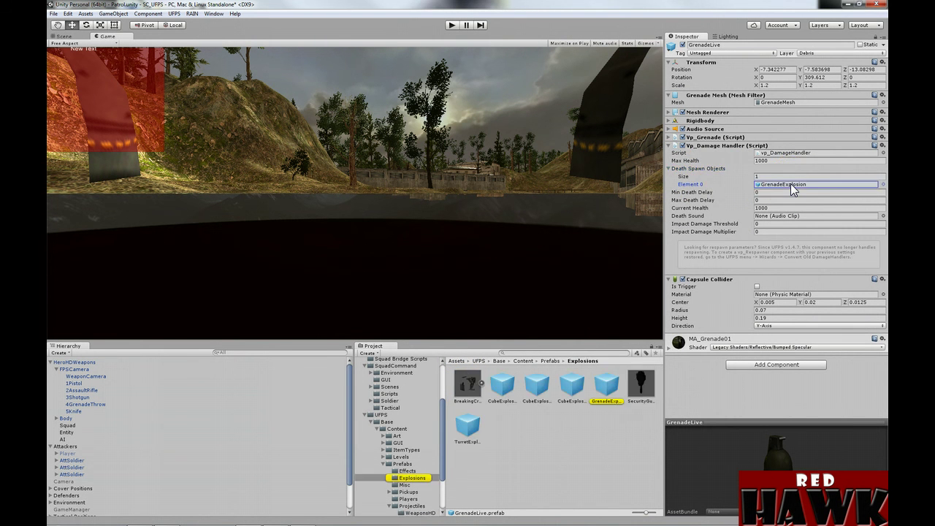
click(607, 387)
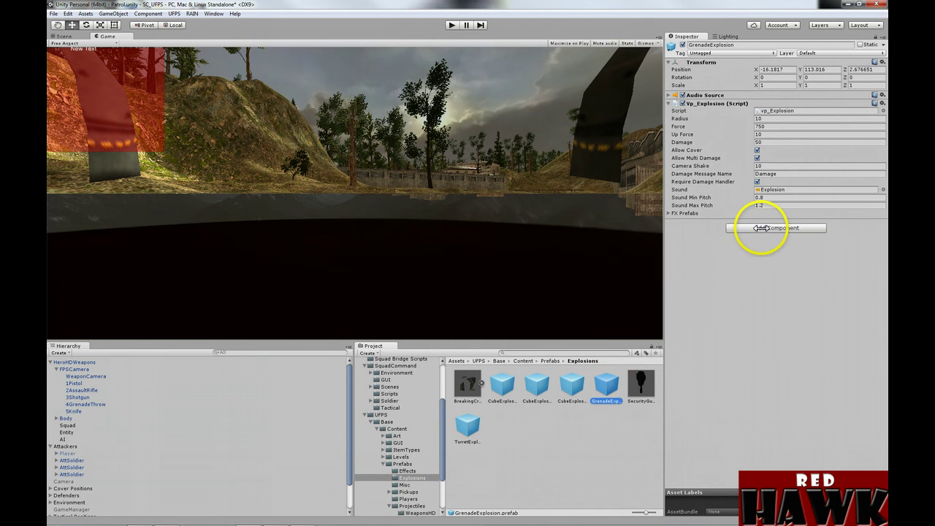
click(758, 183)
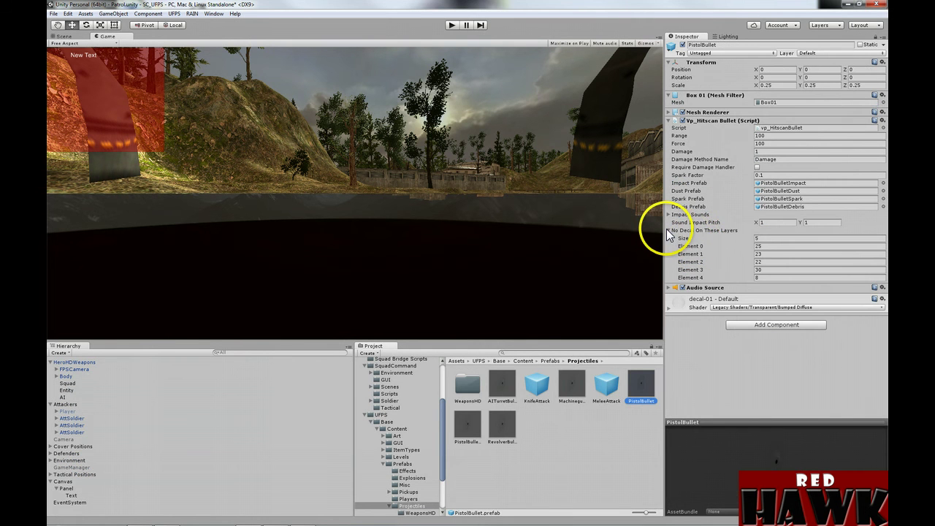
click(669, 240)
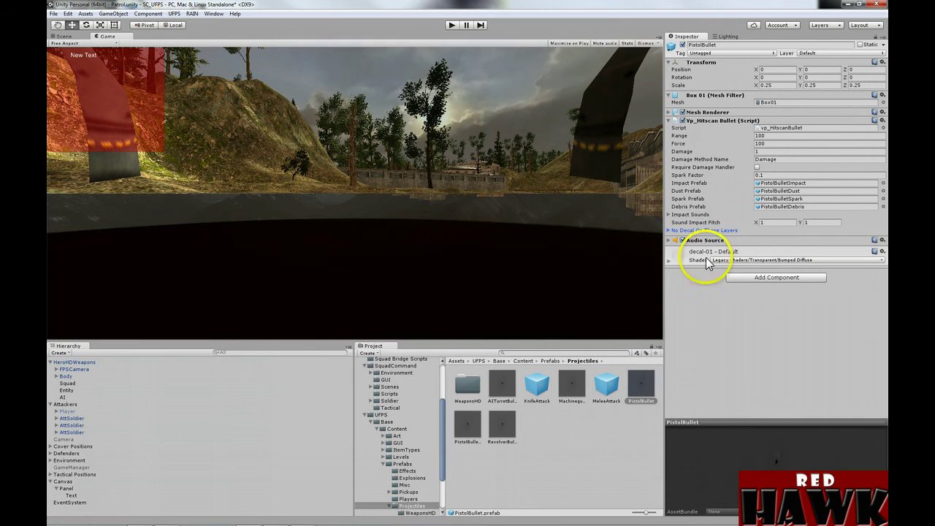
click(669, 231)
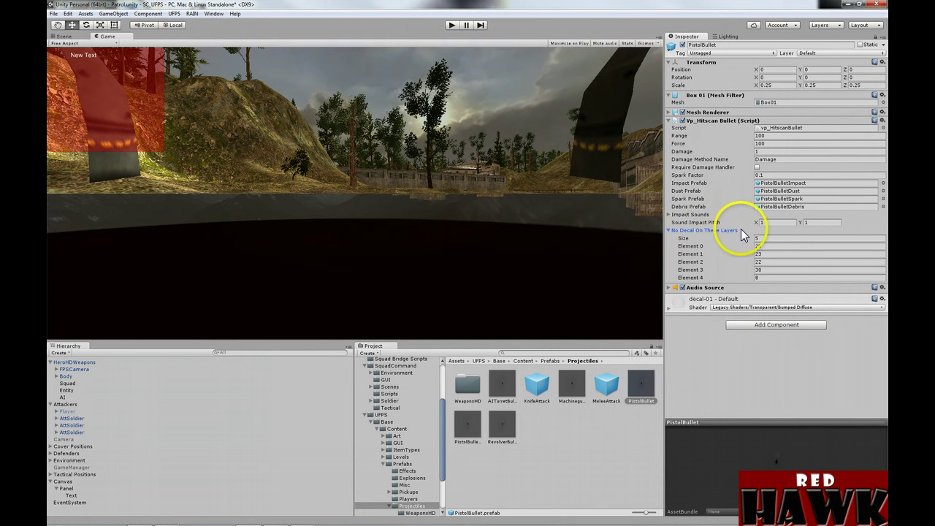
click(768, 240)
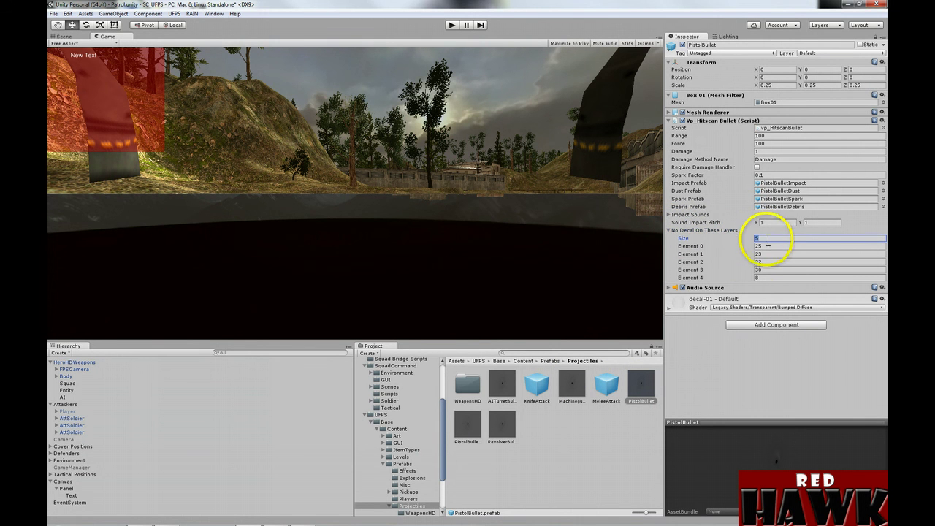
click(764, 278)
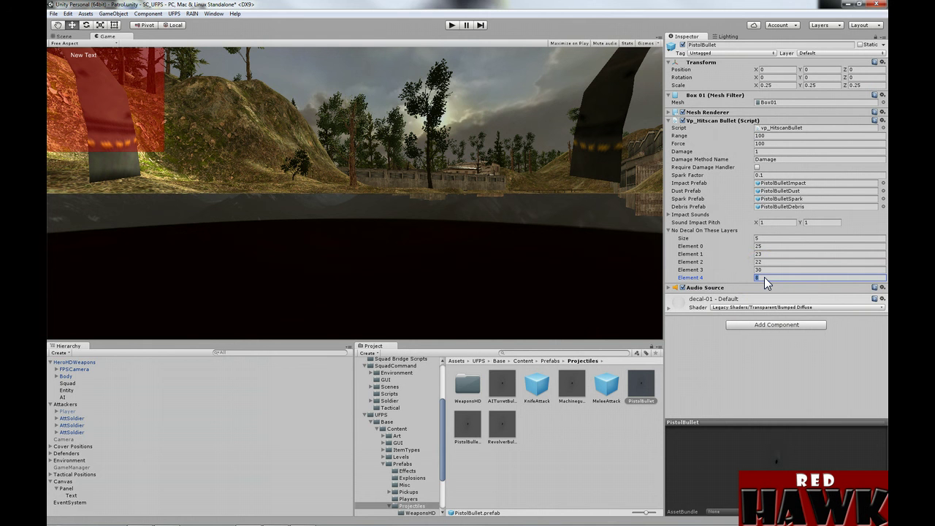
click(631, 412)
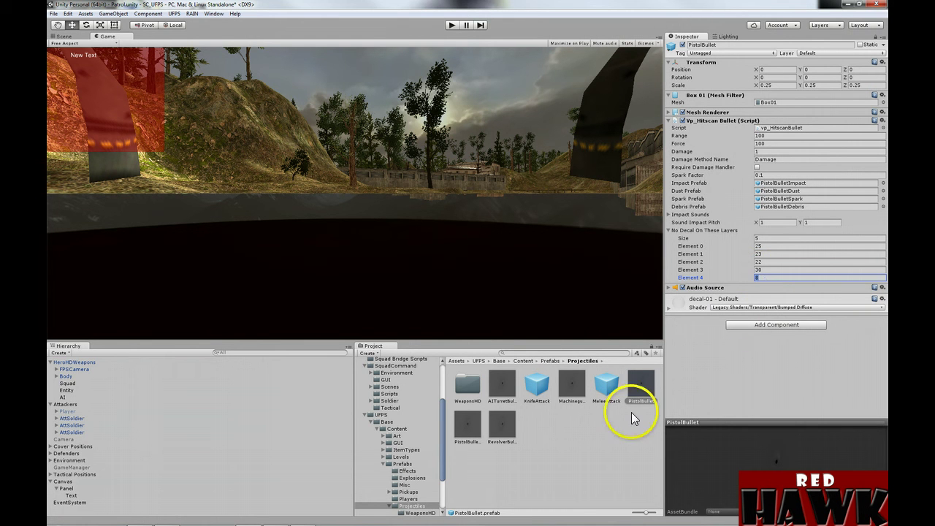
Step: Enter Play mode, shoot soldiers with the pistol, fire the M4 (key 2), then return to the pistol (key 1)
click(453, 25)
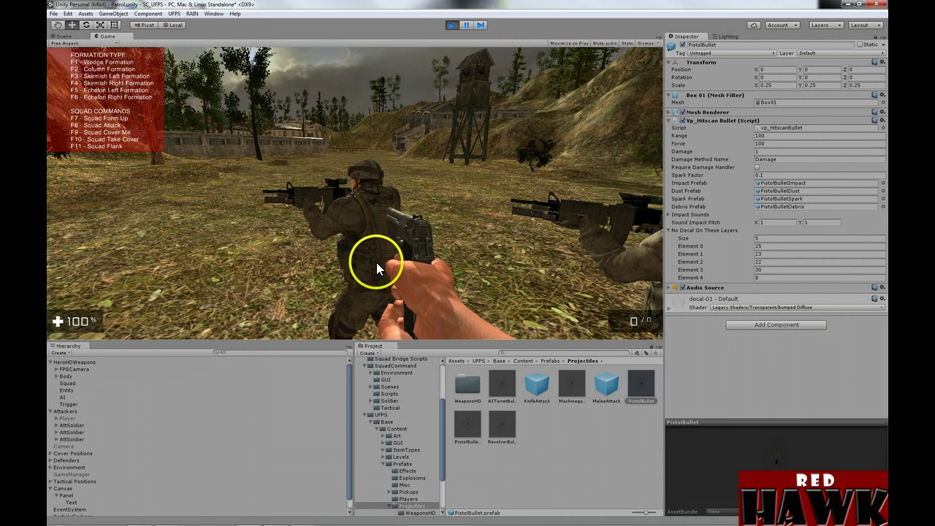
click(355, 187)
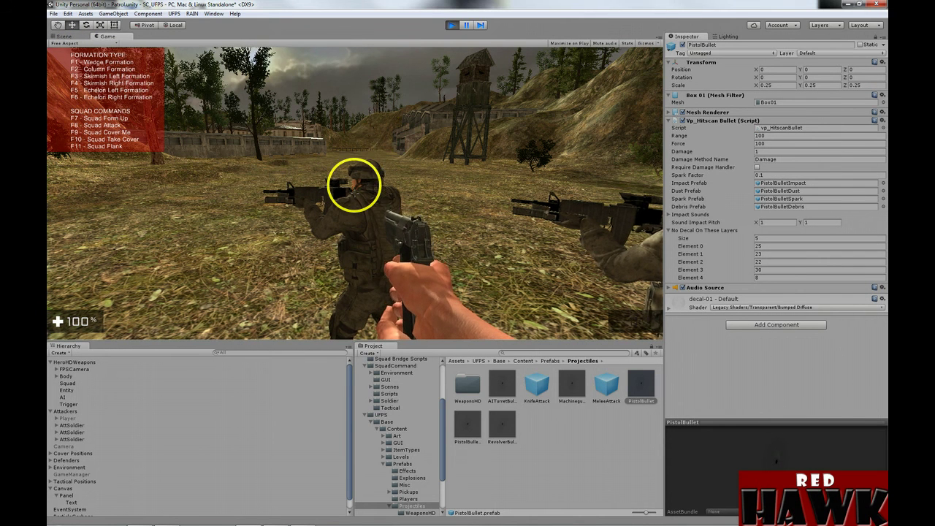
key(2)
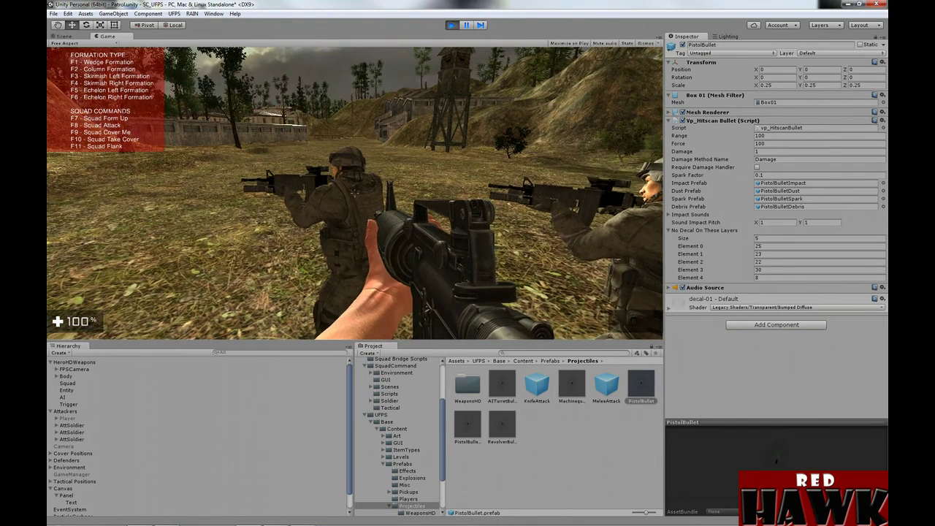
click(355, 189)
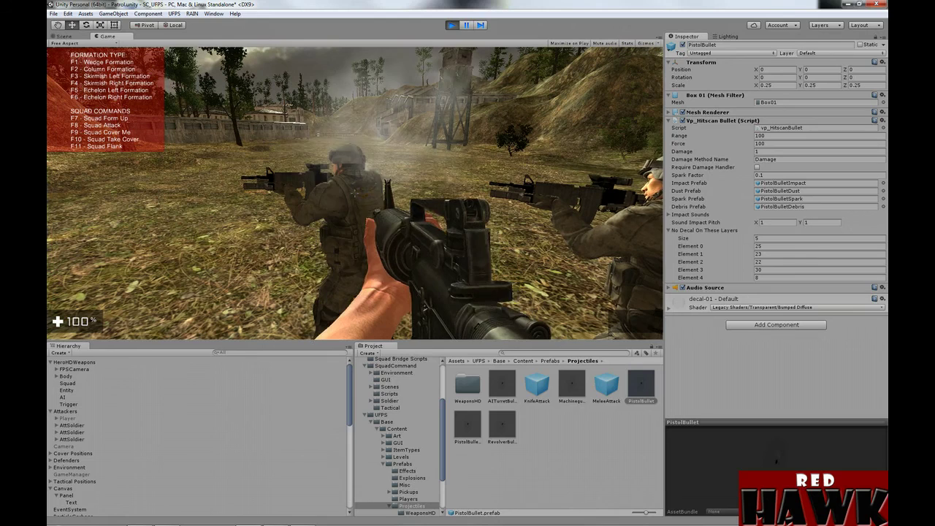
key(1)
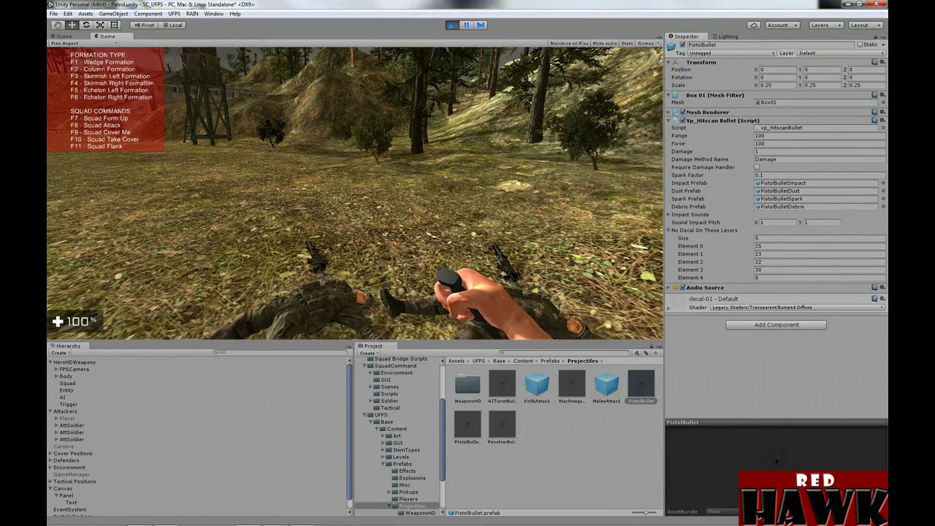
Step: Exit Play mode and use Save Scene as to store the scene as PatrolSceneUFPS in Assets
key(Escape)
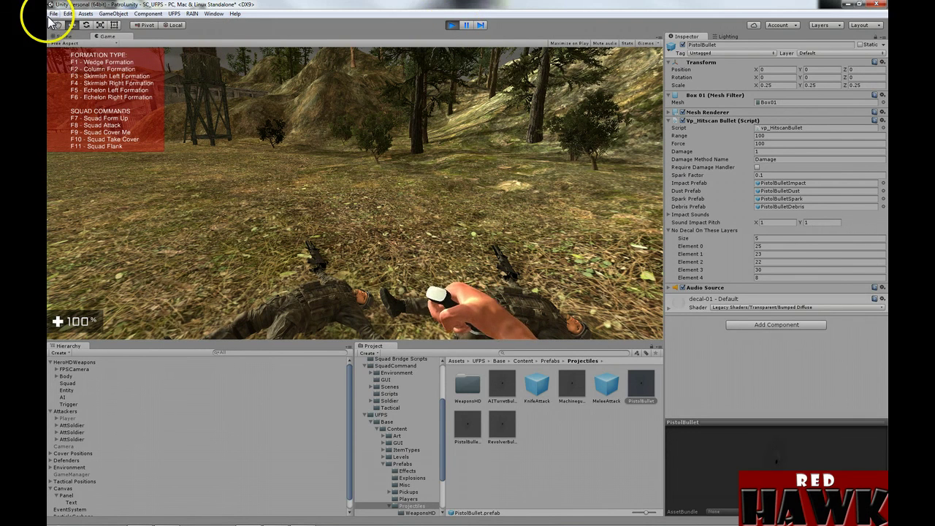
click(453, 26)
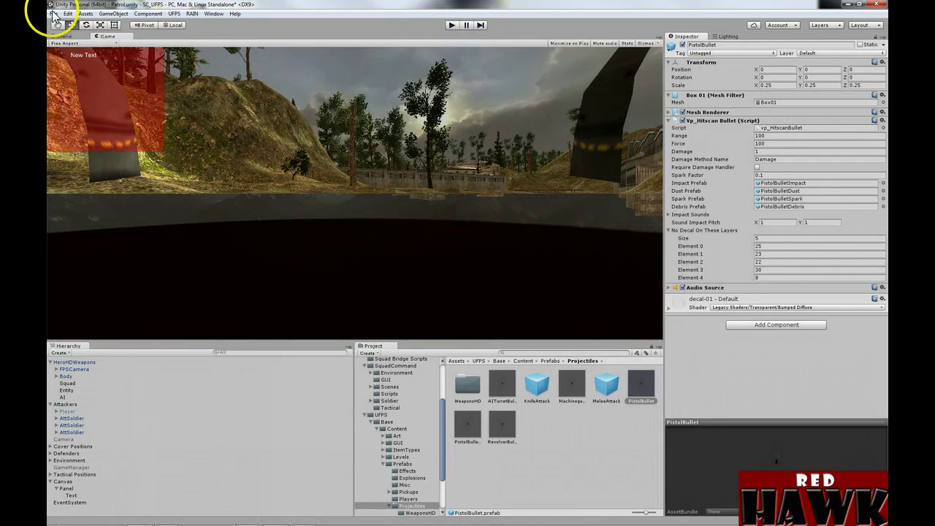
click(53, 14)
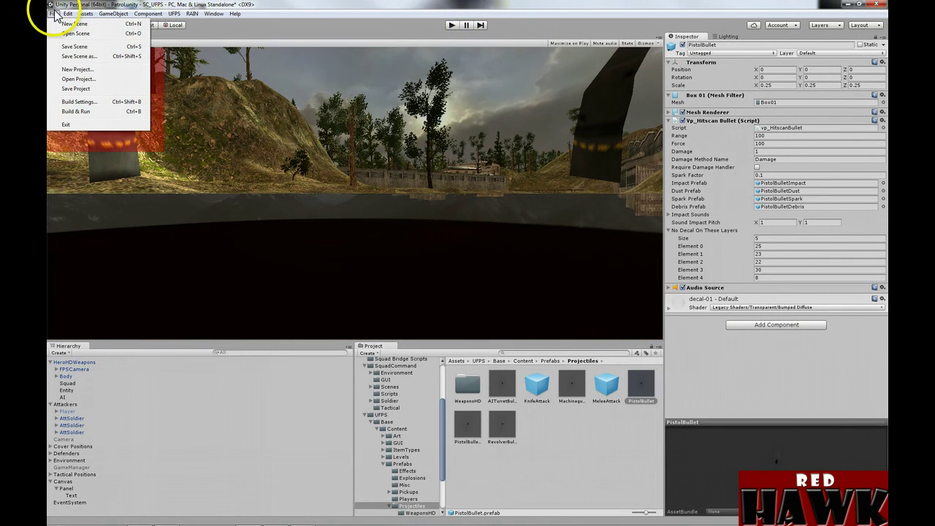
click(74, 51)
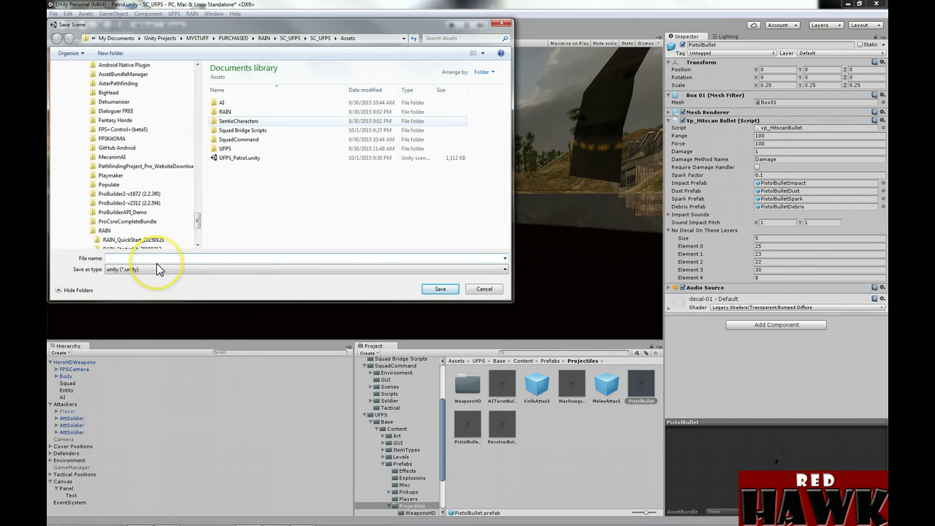
click(158, 257)
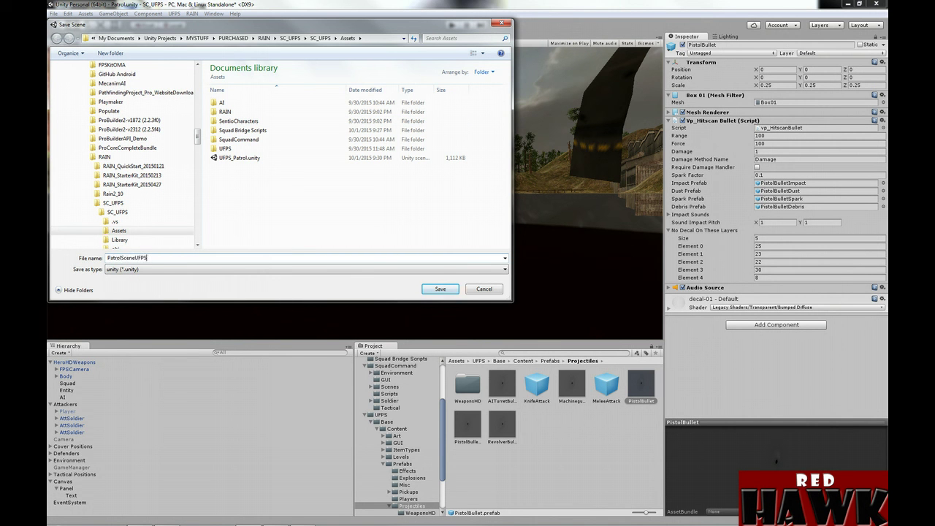
key(Return)
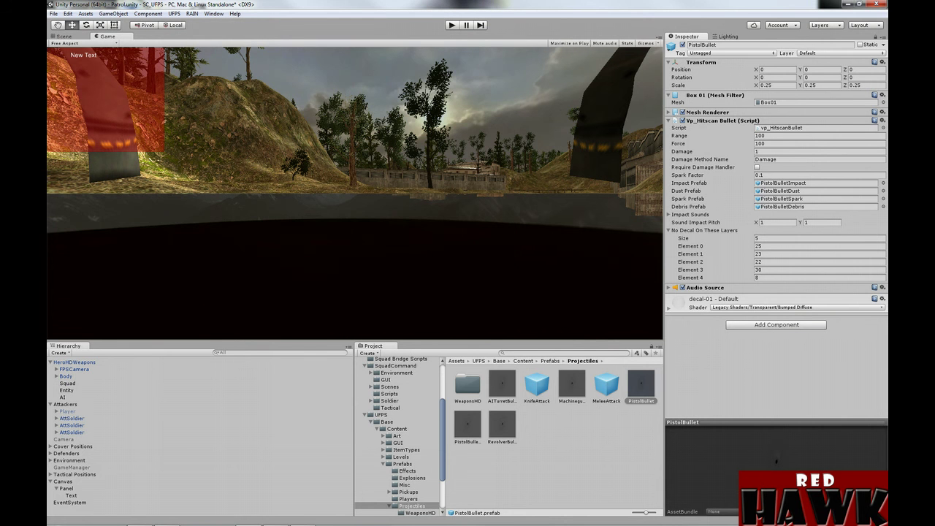